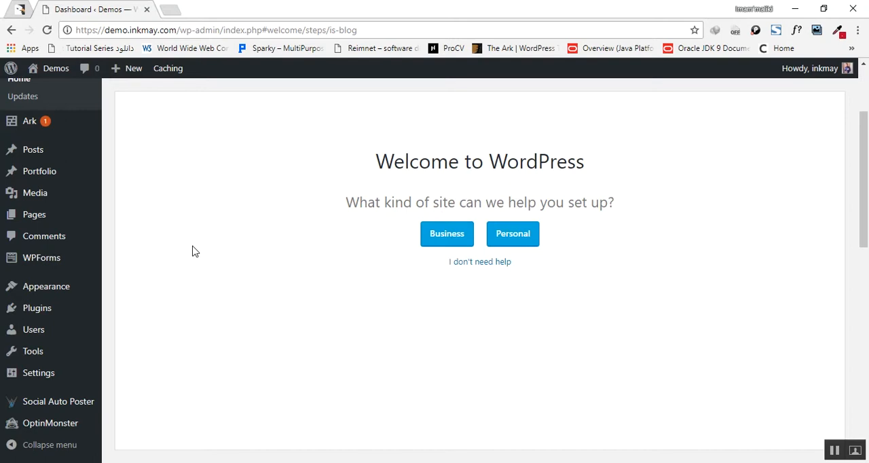
Step: Find Social Auto Poster among the installed plugins and open its settings
{"action": "left_click", "coordinate": [19, 310]}
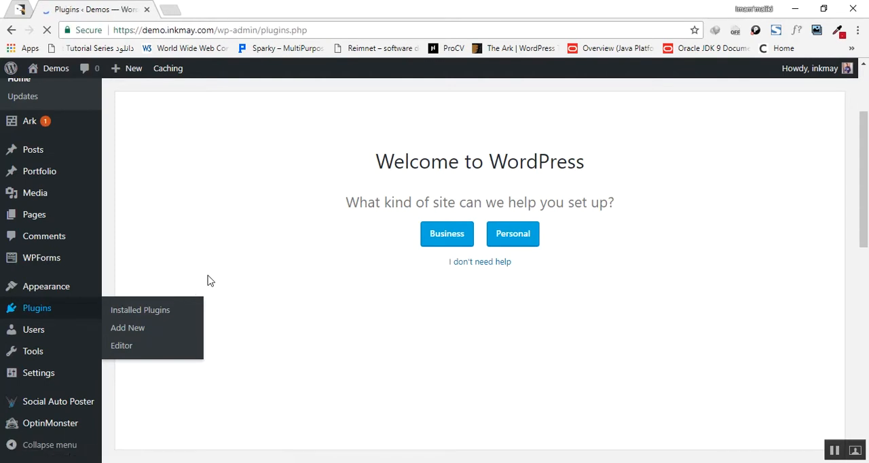
{"action": "scroll", "coordinate": [208, 281], "scroll_direction": "down", "scroll_amount": 15}
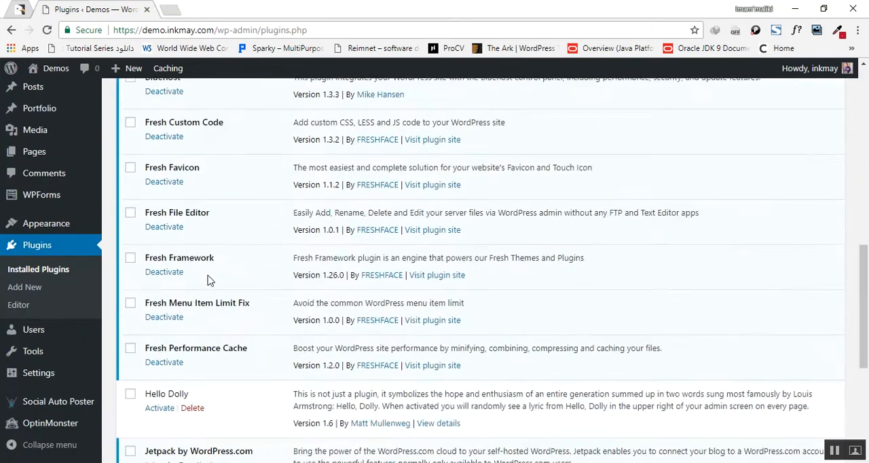
{"action": "scroll", "coordinate": [252, 320], "scroll_direction": "down", "scroll_amount": 3}
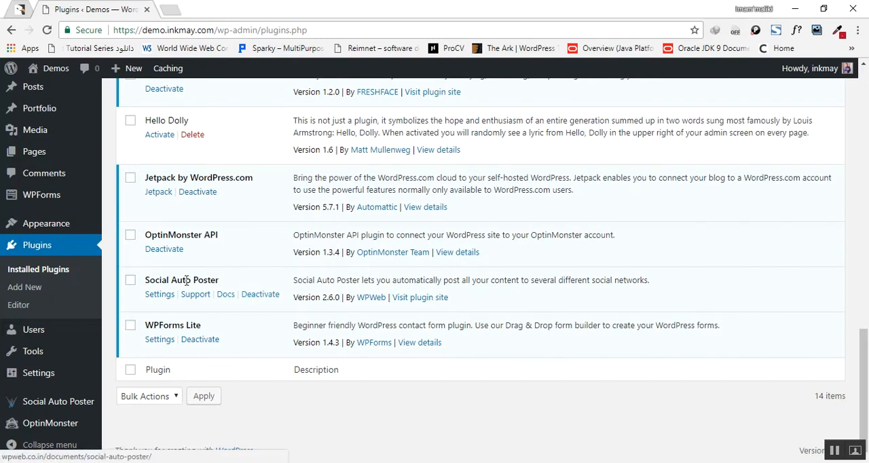
{"action": "mouse_move", "coordinate": [46, 403]}
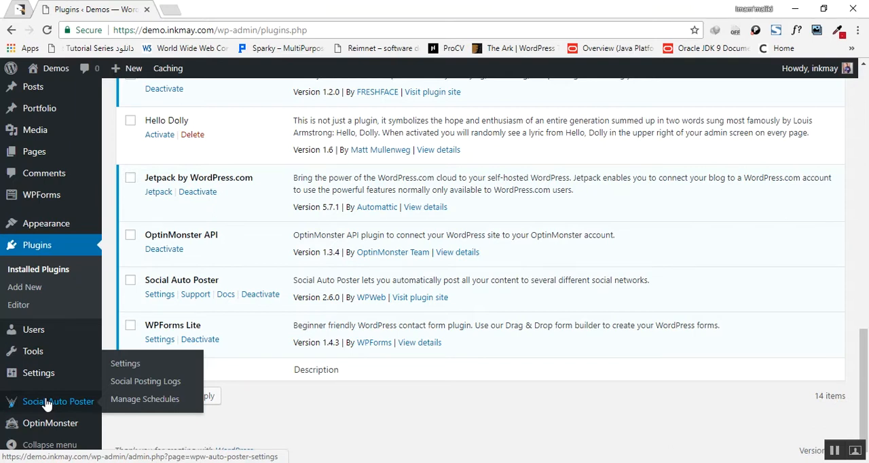
{"action": "left_click", "coordinate": [120, 364]}
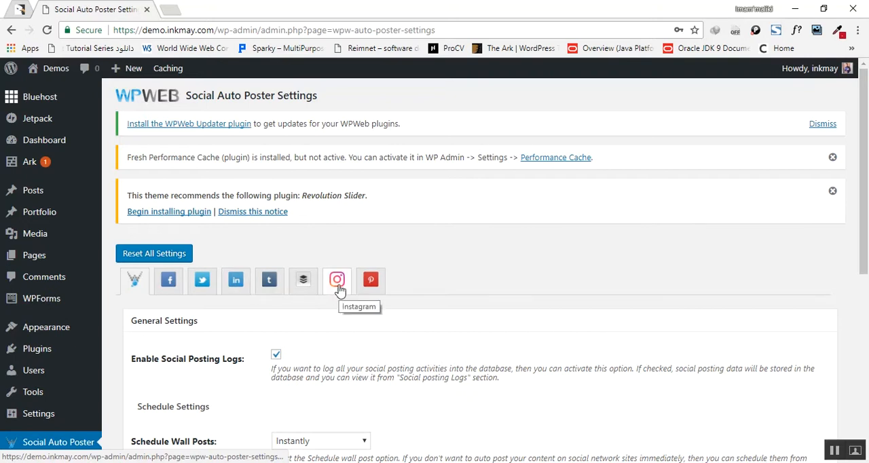
Step: Keep Enable Social Posting Logs checked and set Schedule Wall Posts to Instantly in the general settings
{"action": "scroll", "coordinate": [339, 291], "scroll_direction": "down", "scroll_amount": 2}
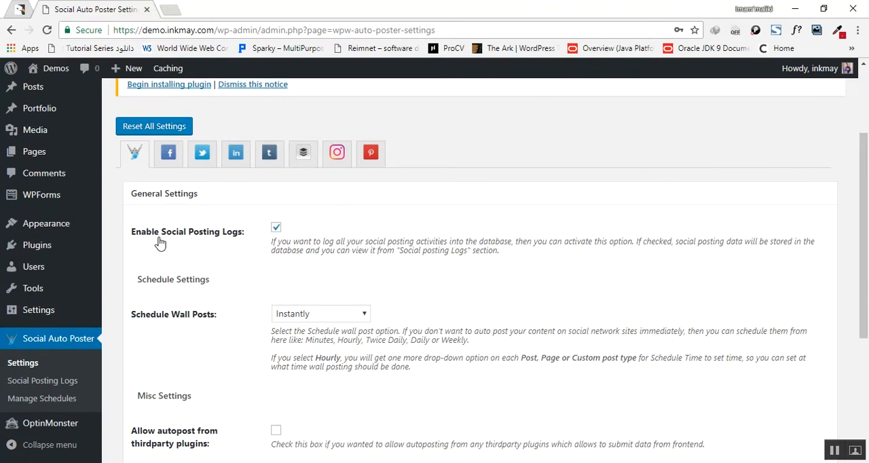
{"action": "left_click", "coordinate": [276, 227]}
{"action": "left_click", "coordinate": [275, 228]}
{"action": "left_click", "coordinate": [333, 317]}
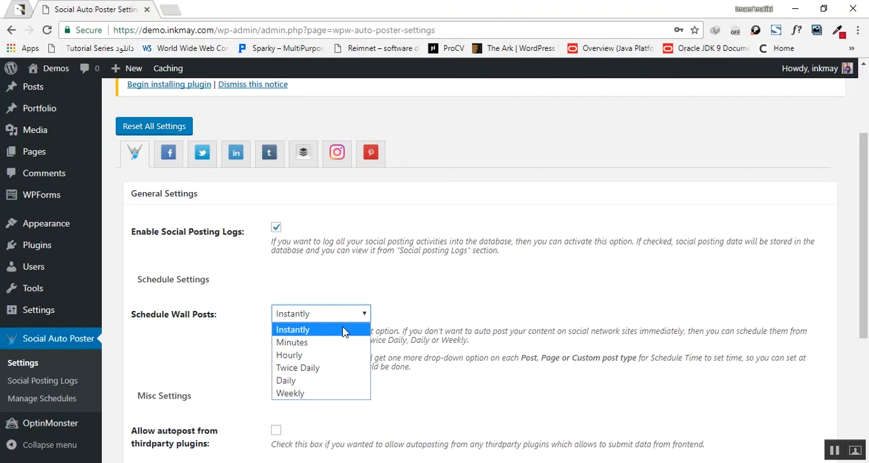
{"action": "left_click", "coordinate": [342, 331]}
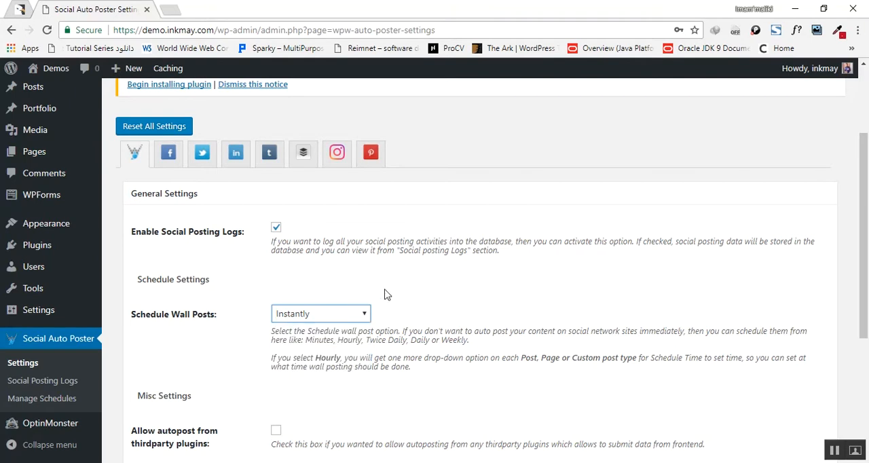
Step: Enable autoposting to Instagram for the Posts type in the Instagram general settings
{"action": "left_click", "coordinate": [341, 165]}
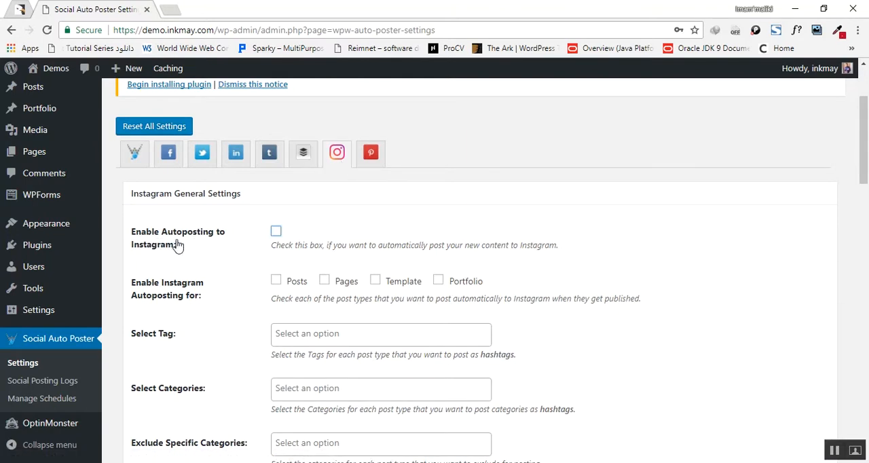
{"action": "left_click", "coordinate": [276, 232]}
{"action": "left_click", "coordinate": [276, 285]}
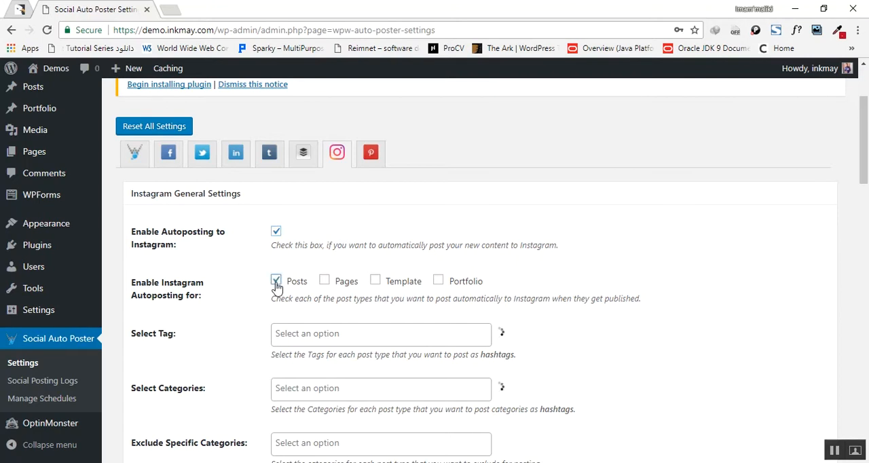
Step: Choose the post's Tags and Categories as hashtag sources for Instagram posts
{"action": "scroll", "coordinate": [258, 282], "scroll_direction": "down", "scroll_amount": 2}
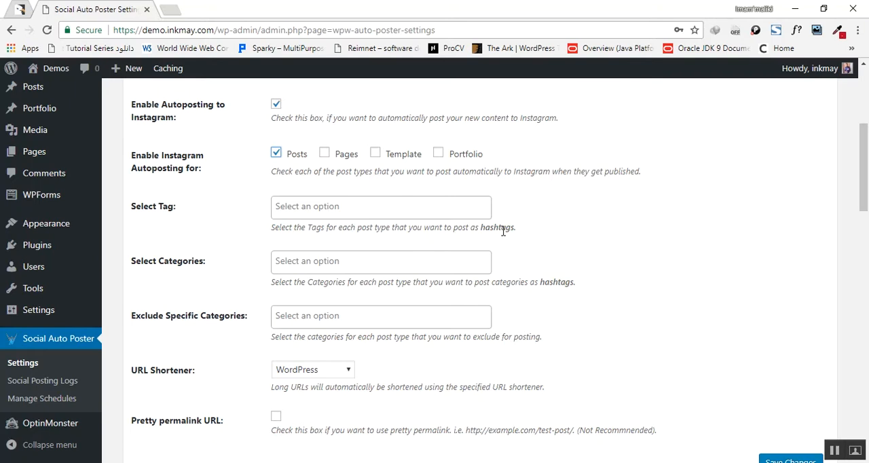
{"action": "left_click", "coordinate": [388, 215]}
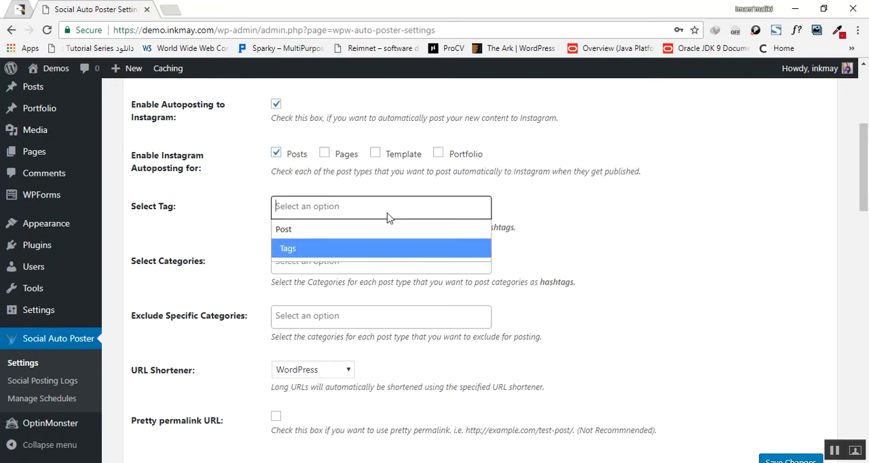
{"action": "left_click", "coordinate": [308, 209]}
{"action": "left_click", "coordinate": [308, 208]}
{"action": "left_click", "coordinate": [295, 250]}
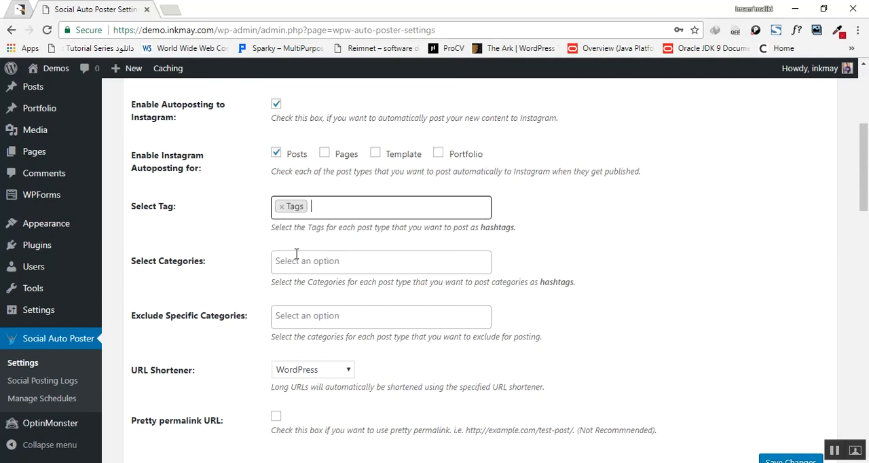
{"action": "left_click", "coordinate": [346, 267]}
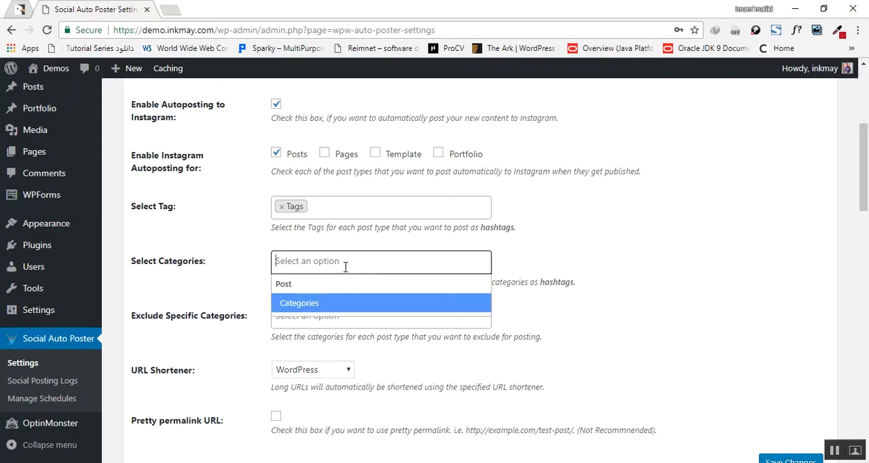
{"action": "left_click", "coordinate": [329, 309]}
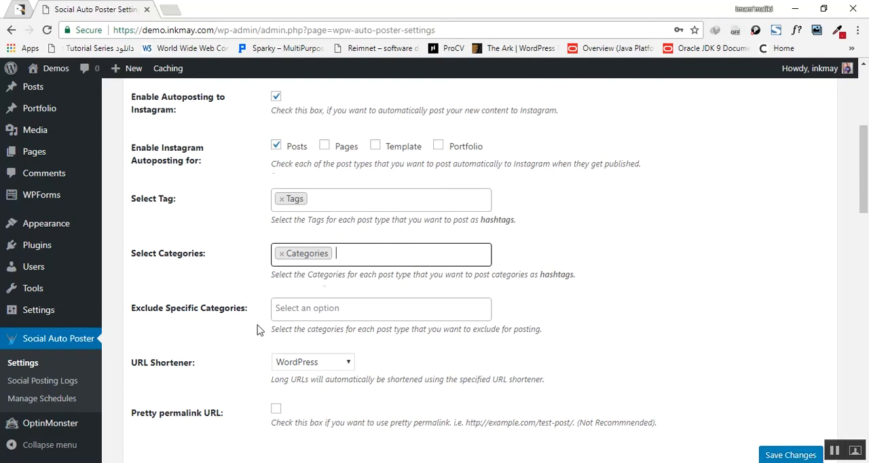
Step: Try bit.ly as the Instagram URL shortener and return the setting to WordPress
{"action": "scroll", "coordinate": [257, 330], "scroll_direction": "down", "scroll_amount": 2}
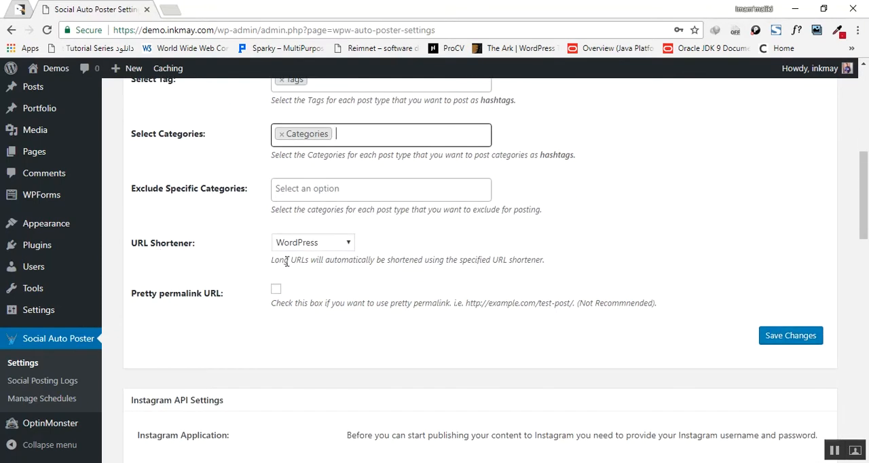
{"action": "left_click", "coordinate": [346, 243]}
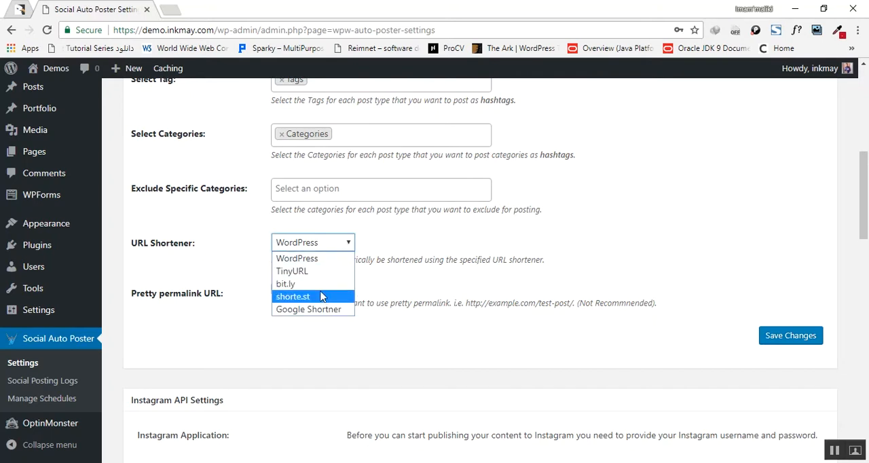
{"action": "left_click", "coordinate": [326, 284]}
{"action": "left_click", "coordinate": [347, 243]}
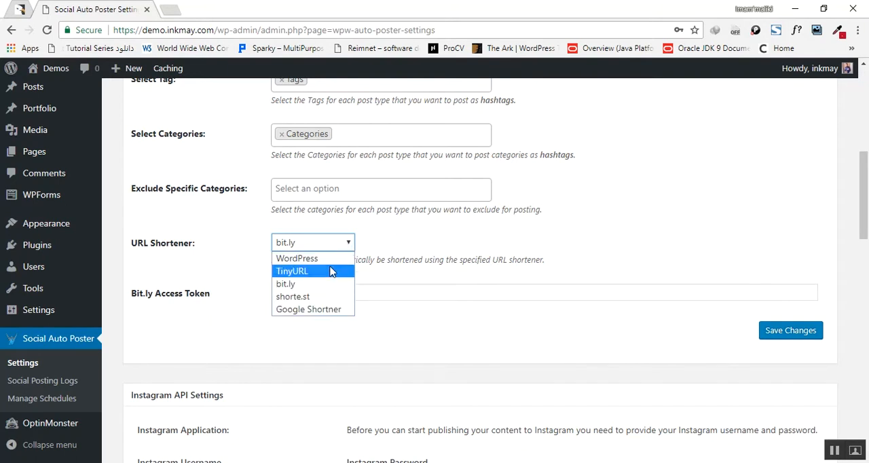
{"action": "left_click", "coordinate": [330, 254]}
Step: Enter the Instagram username and password in the Instagram API settings and save the changes
{"action": "scroll", "coordinate": [397, 260], "scroll_direction": "down", "scroll_amount": 4}
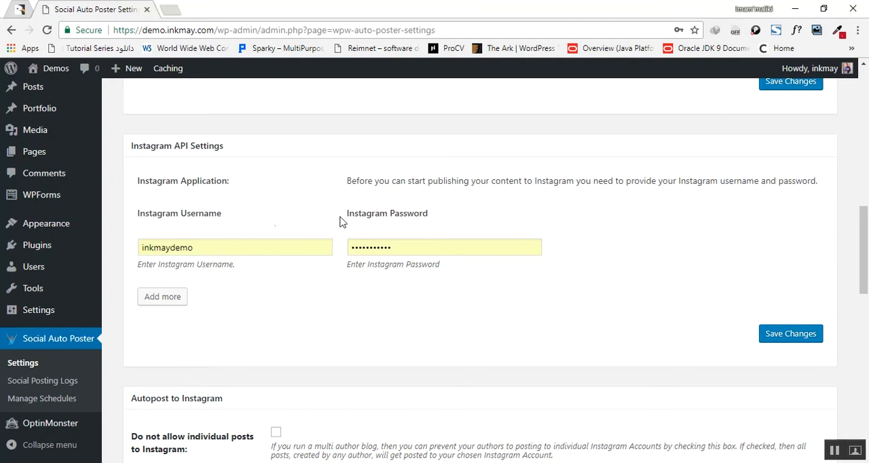
{"action": "double_click", "coordinate": [228, 249]}
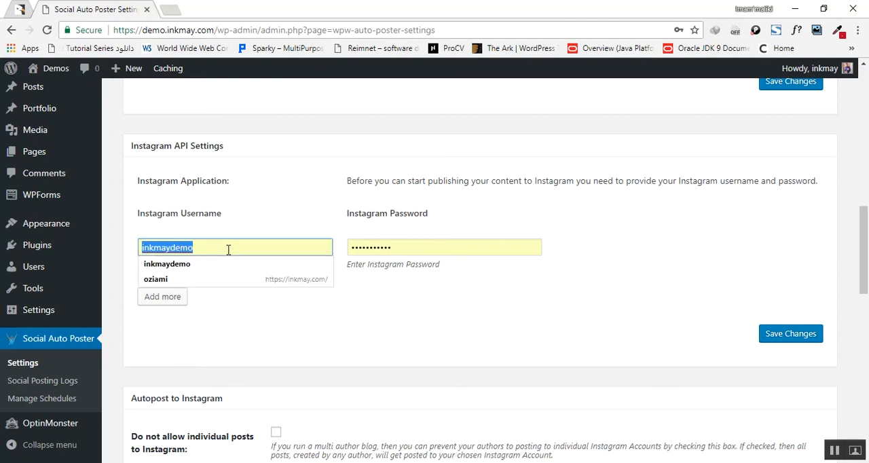
{"action": "type", "text": "youngl"}
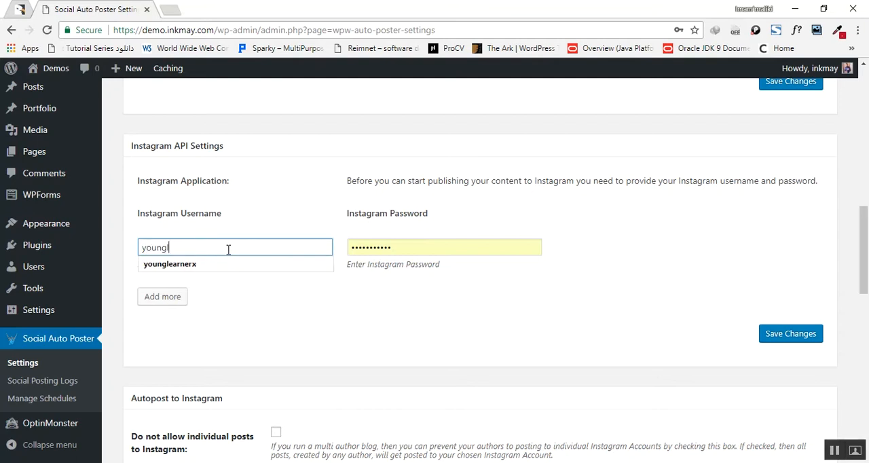
{"action": "left_click", "coordinate": [231, 264]}
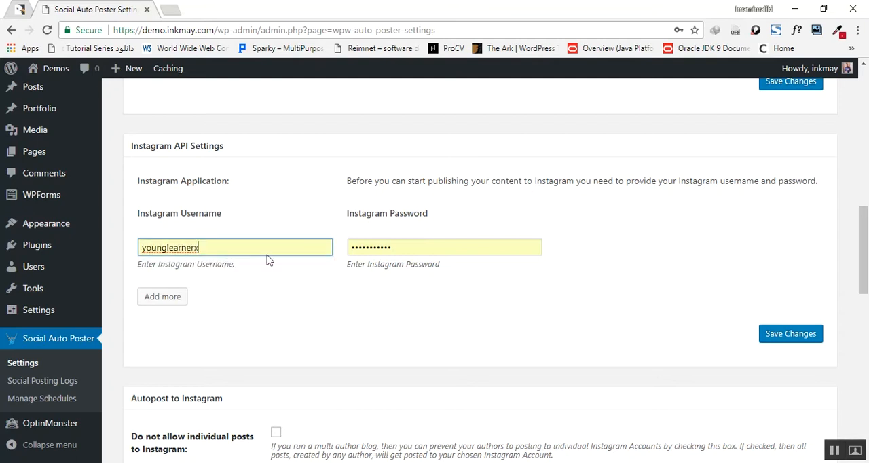
{"action": "double_click", "coordinate": [397, 244]}
{"action": "type", "text": "•••"}
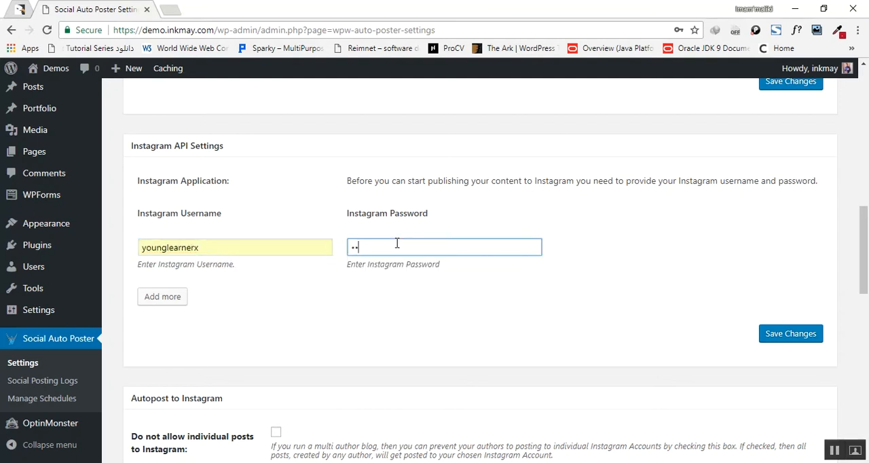
{"action": "type", "text": "•••"}
{"action": "left_click", "coordinate": [772, 338]}
Step: Map Autopost Posts to Instagram to the newly added Instagram account
{"action": "scroll", "coordinate": [472, 301], "scroll_direction": "down", "scroll_amount": 3}
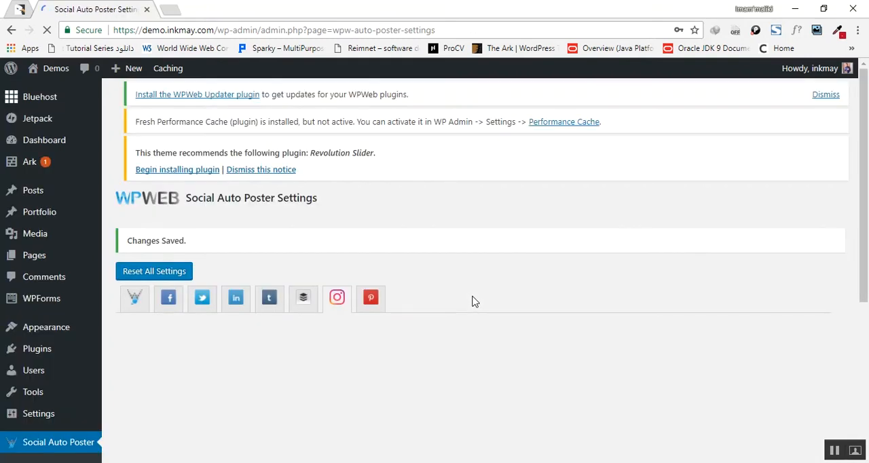
{"action": "scroll", "coordinate": [473, 301], "scroll_direction": "down", "scroll_amount": 3}
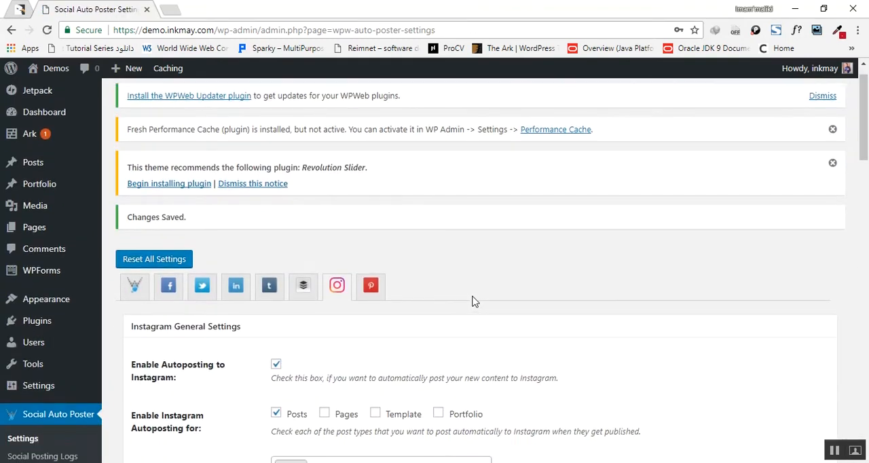
{"action": "scroll", "coordinate": [473, 300], "scroll_direction": "down", "scroll_amount": 10}
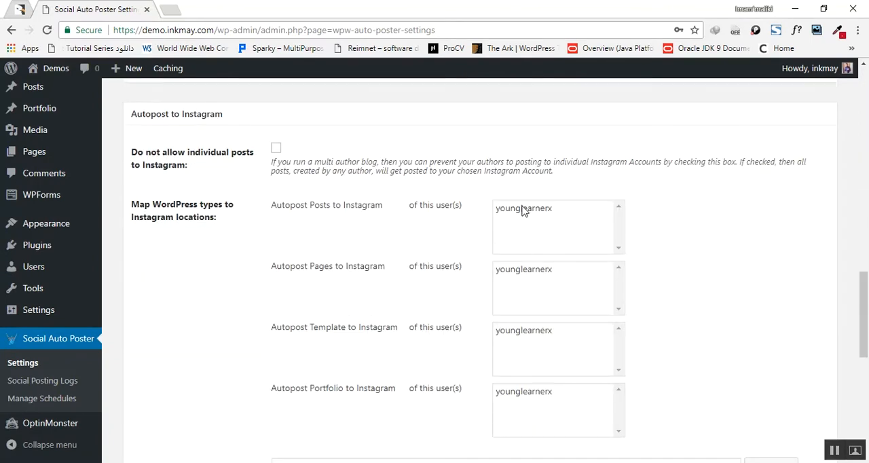
{"action": "scroll", "coordinate": [434, 225], "scroll_direction": "up", "scroll_amount": 2}
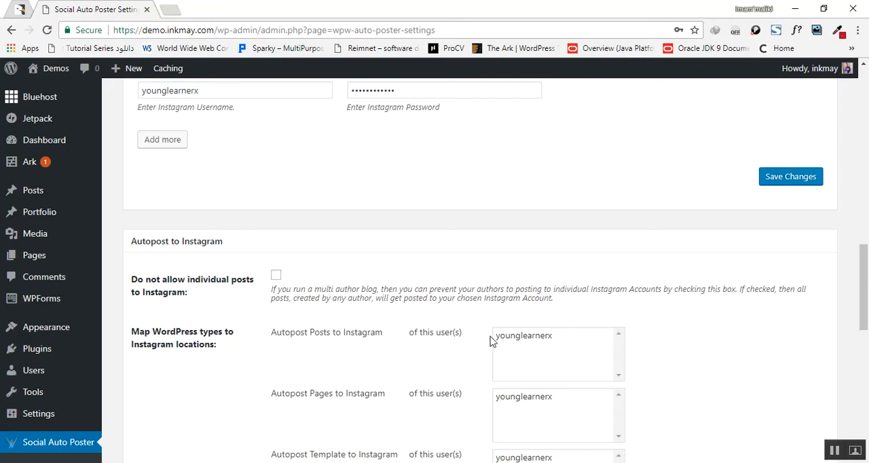
{"action": "scroll", "coordinate": [285, 287], "scroll_direction": "up", "scroll_amount": 5}
{"action": "scroll", "coordinate": [285, 286], "scroll_direction": "up", "scroll_amount": 5}
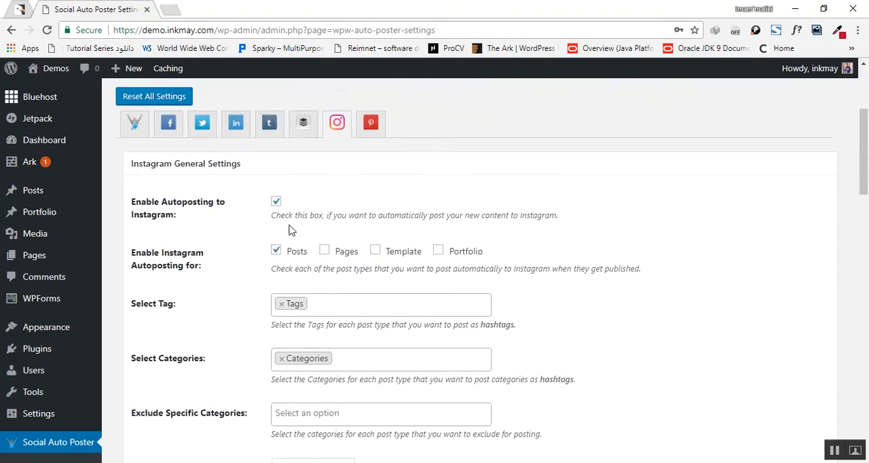
{"action": "scroll", "coordinate": [558, 342], "scroll_direction": "down", "scroll_amount": 12}
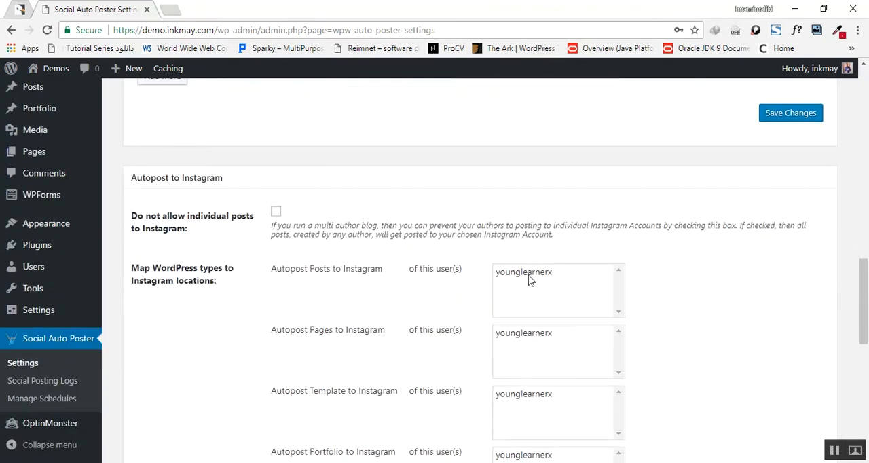
{"action": "left_click", "coordinate": [530, 280]}
Step: Clear the existing template tags from the Instagram Custom Message
{"action": "scroll", "coordinate": [669, 292], "scroll_direction": "down", "scroll_amount": 6}
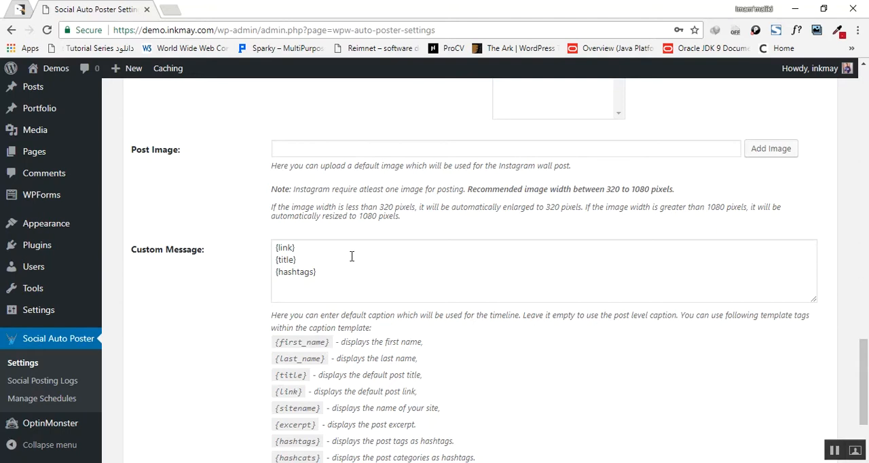
{"action": "left_click_drag", "start_coordinate": [275, 248], "coordinate": [335, 278]}
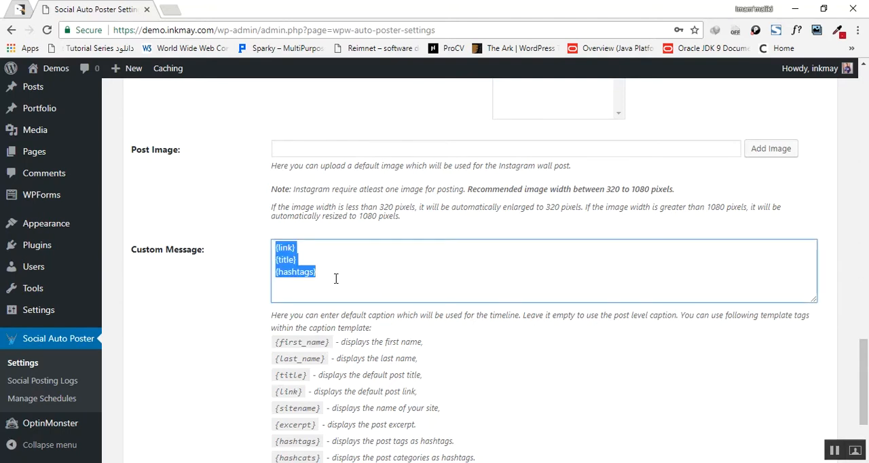
{"action": "key", "text": "BackSpace"}
Step: Copy the {link} template tag from the tag list into the empty Custom Message
{"action": "scroll", "coordinate": [335, 279], "scroll_direction": "down", "scroll_amount": 1}
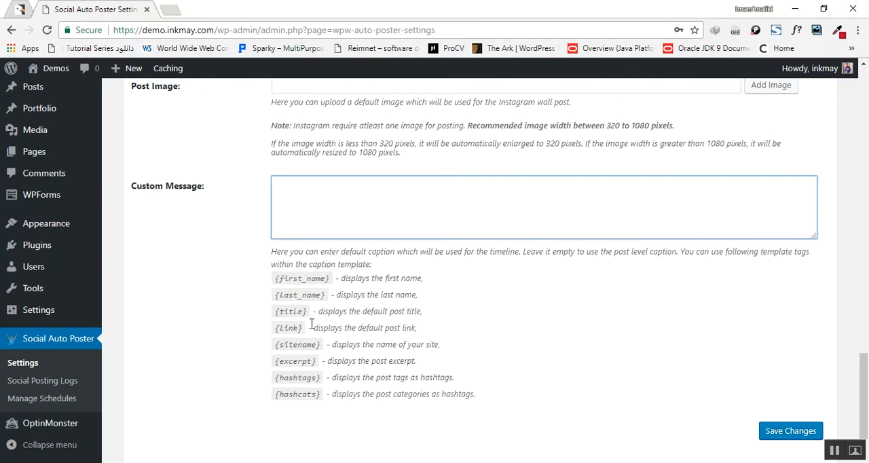
{"action": "left_click_drag", "start_coordinate": [303, 332], "coordinate": [286, 328]}
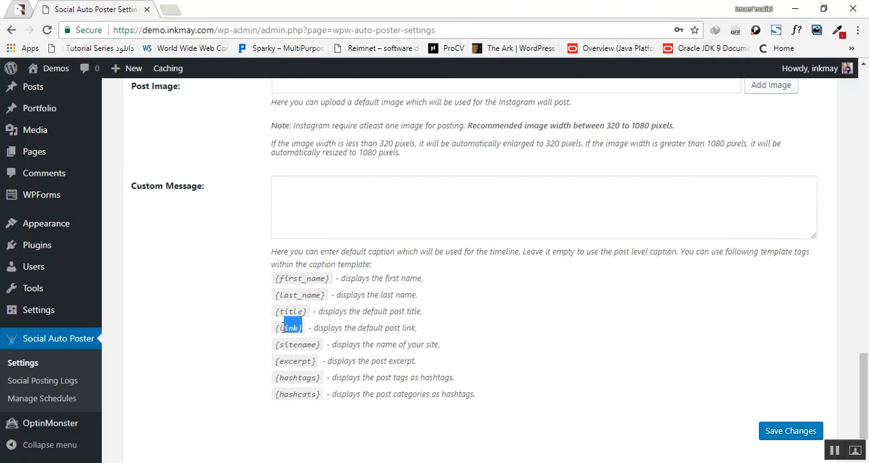
{"action": "right_click", "coordinate": [277, 328]}
{"action": "left_click", "coordinate": [303, 334]}
{"action": "right_click", "coordinate": [290, 191]}
{"action": "left_click", "coordinate": [322, 267]}
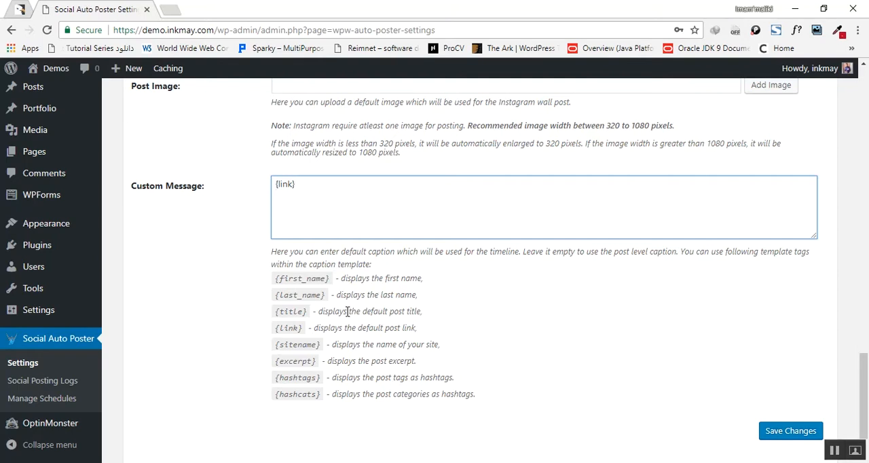
Step: Copy the {title} template tag from the tag list onto a new line below {link} in the Custom Message
{"action": "key", "text": "Return"}
{"action": "left_click_drag", "start_coordinate": [277, 312], "coordinate": [304, 314]}
{"action": "right_click", "coordinate": [306, 313]}
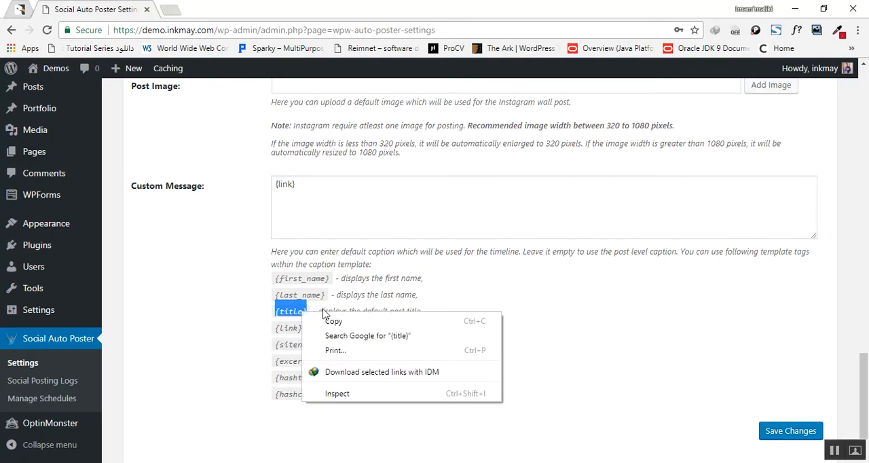
{"action": "left_click", "coordinate": [329, 321]}
{"action": "left_click", "coordinate": [332, 208]}
{"action": "key", "text": "ctrl+v"}
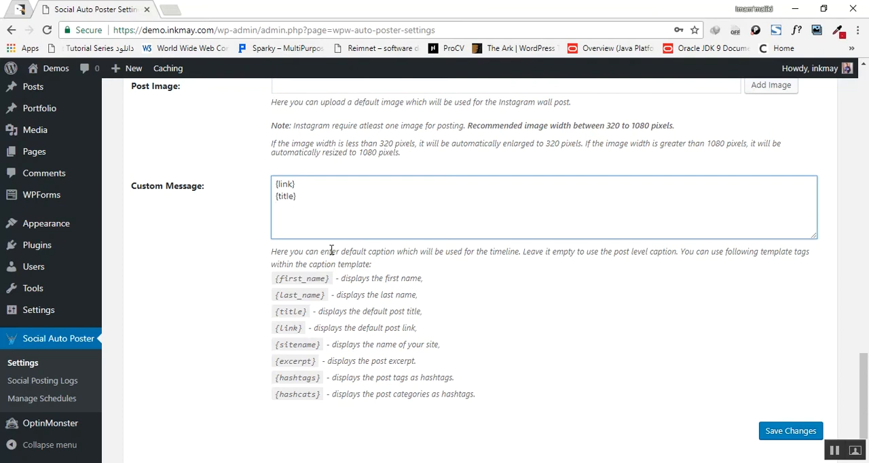
Step: Add the {hashtags} template tag on a third line of the Custom Message and save the changes
{"action": "key", "text": "Return"}
{"action": "left_click_drag", "start_coordinate": [321, 378], "coordinate": [274, 386]}
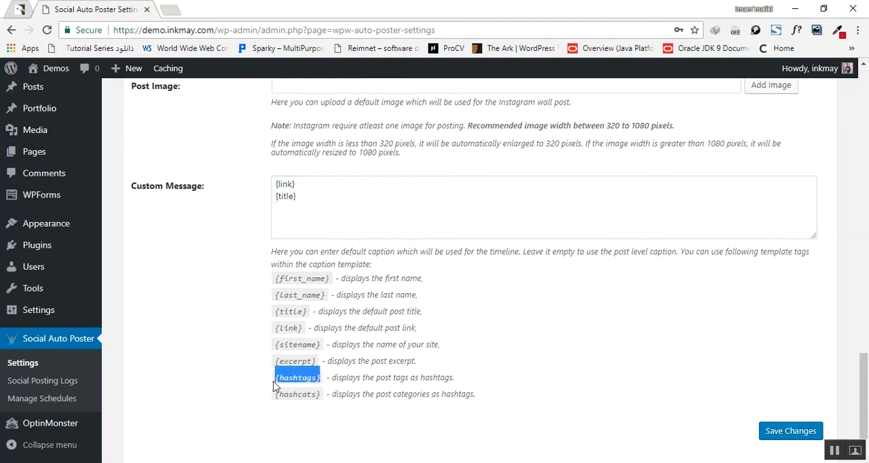
{"action": "right_click", "coordinate": [281, 380]}
{"action": "left_click", "coordinate": [314, 304]}
{"action": "left_click", "coordinate": [303, 213]}
{"action": "key", "text": "ctrl+v"}
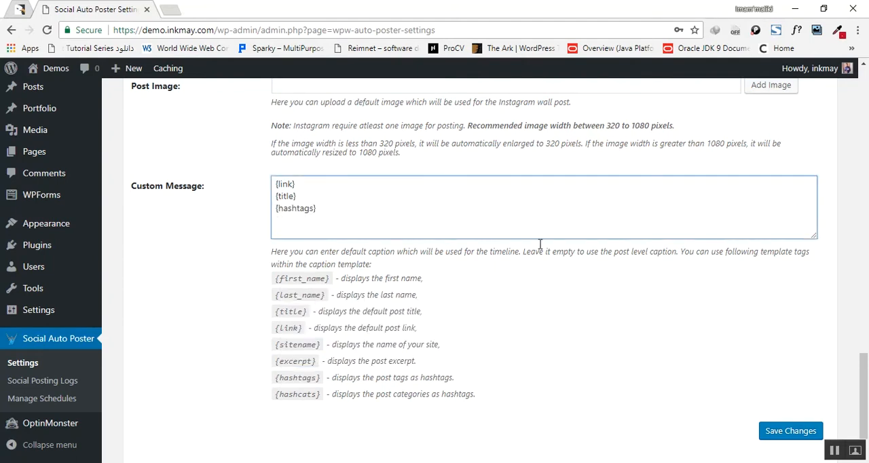
{"action": "scroll", "coordinate": [730, 356], "scroll_direction": "down", "scroll_amount": 2}
{"action": "left_click", "coordinate": [784, 368]}
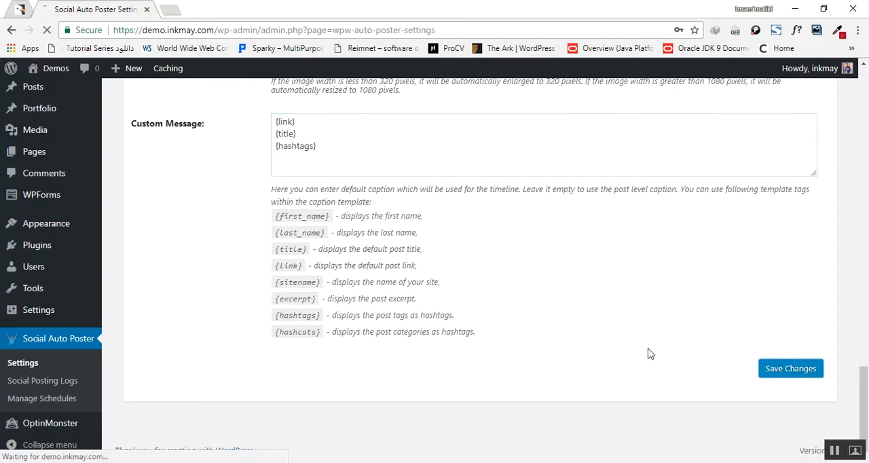
Step: Review the saved Instagram settings and open the Add New Post page in a new browser tab
{"action": "scroll", "coordinate": [585, 338], "scroll_direction": "up", "scroll_amount": 2}
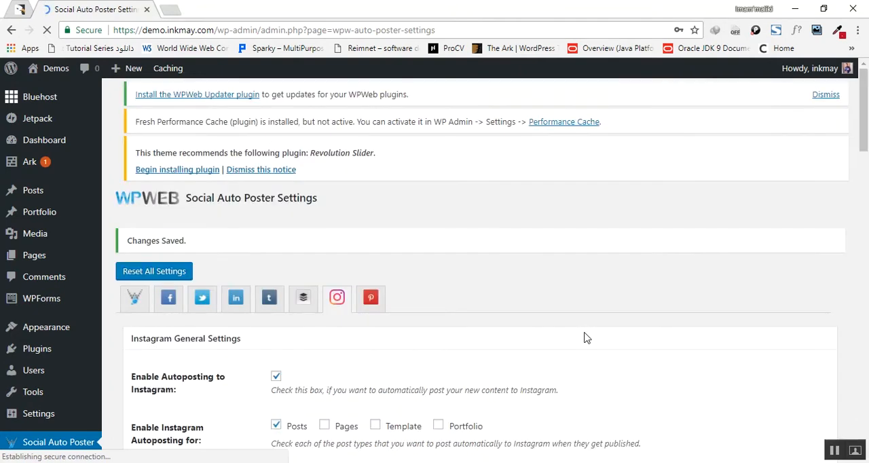
{"action": "scroll", "coordinate": [584, 339], "scroll_direction": "down", "scroll_amount": 6}
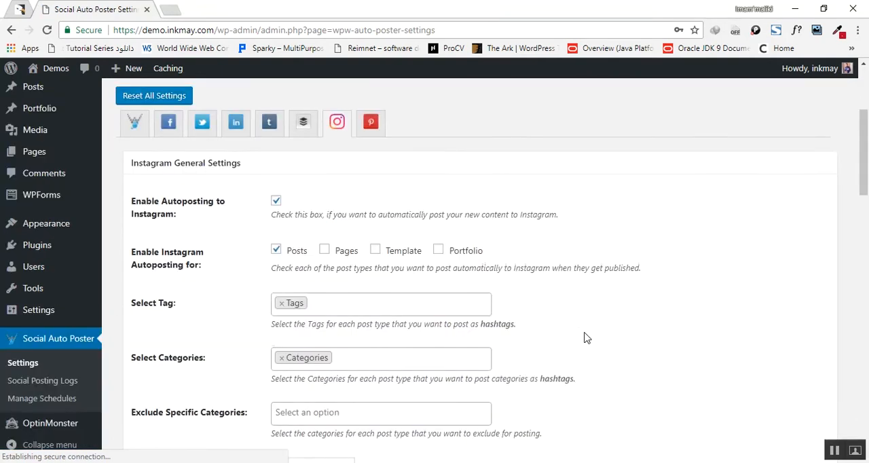
{"action": "scroll", "coordinate": [573, 342], "scroll_direction": "down", "scroll_amount": 10}
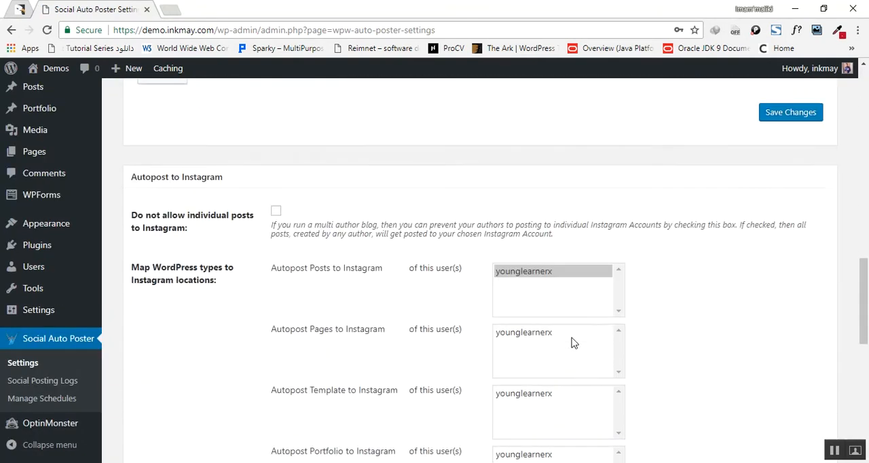
{"action": "scroll", "coordinate": [405, 331], "scroll_direction": "down", "scroll_amount": 5}
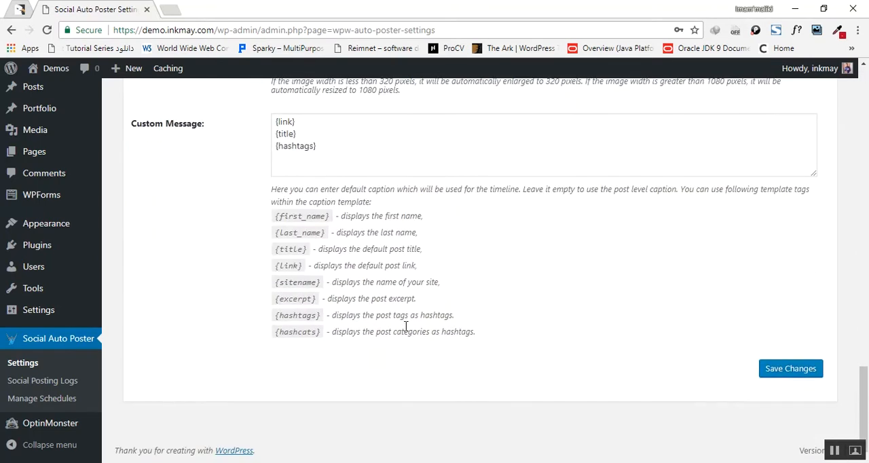
{"action": "scroll", "coordinate": [406, 327], "scroll_direction": "up", "scroll_amount": 10}
{"action": "mouse_move", "coordinate": [127, 68]}
{"action": "right_click", "coordinate": [120, 91]}
{"action": "left_click", "coordinate": [171, 103]}
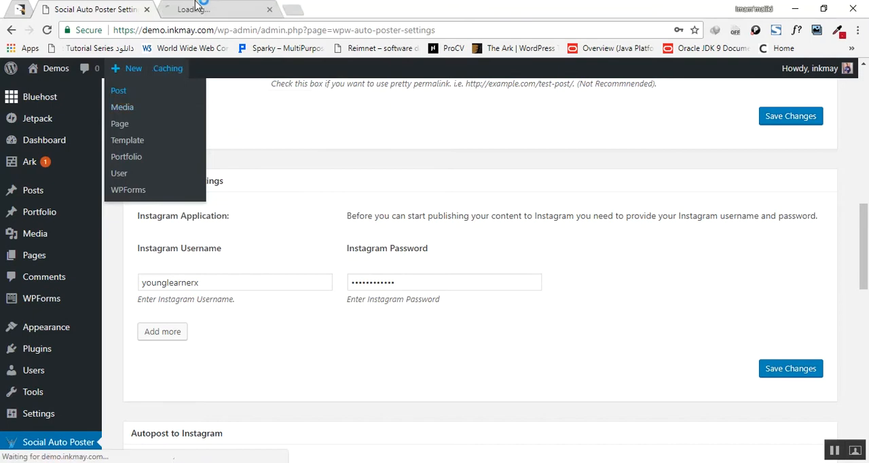
{"action": "key", "text": "ctrl+Tab"}
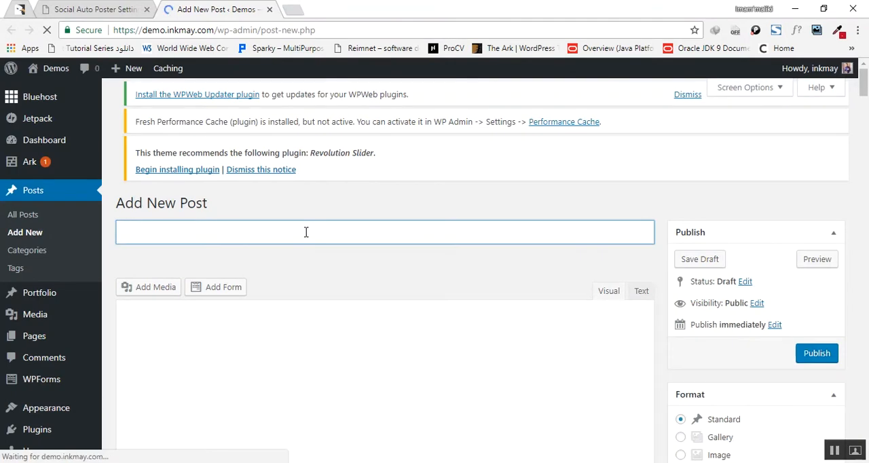
{"action": "type", "text": "any"}
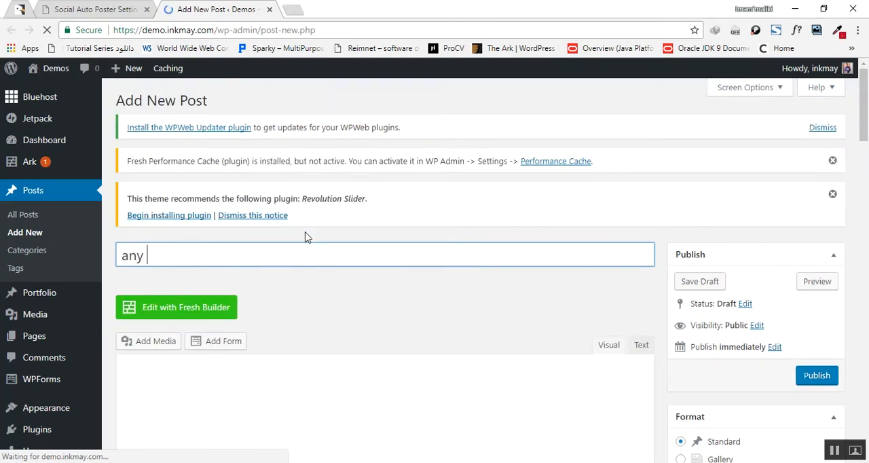
{"action": "key", "text": "BackSpace"}
{"action": "key", "text": "BackSpace"}
{"action": "key", "text": "BackSpace"}
{"action": "key", "text": "BackSpace"}
Step: Enter "I want you to show up on instagram" as the title of the new post
{"action": "type", "text": "I want you to s"}
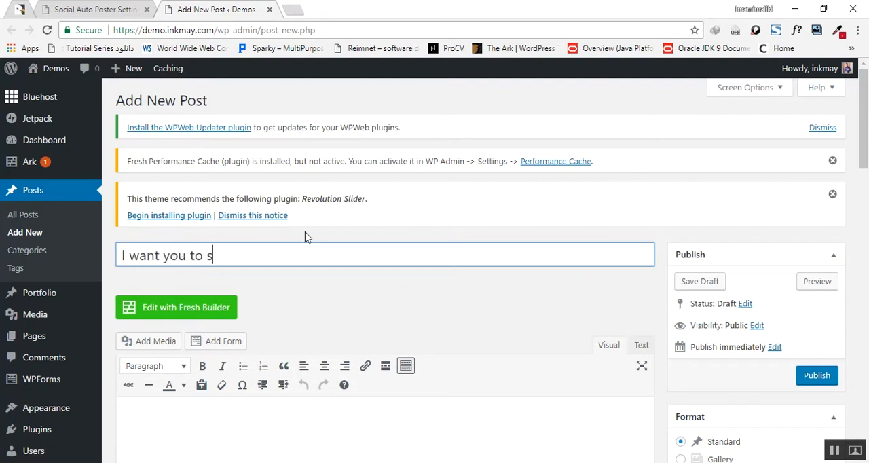
{"action": "type", "text": "how yp"}
{"action": "key", "text": "BackSpace"}
{"action": "key", "text": "BackSpace"}
{"action": "key", "text": "BackSpace"}
{"action": "type", "text": "up on iNst"}
{"action": "key", "text": "BackSpace"}
{"action": "key", "text": "BackSpace"}
{"action": "key", "text": "BackSpace"}
{"action": "type", "text": "lns"}
{"action": "key", "text": "BackSpace"}
{"action": "key", "text": "BackSpace"}
{"action": "key", "text": "BackSpace"}
{"action": "type", "text": "in"}
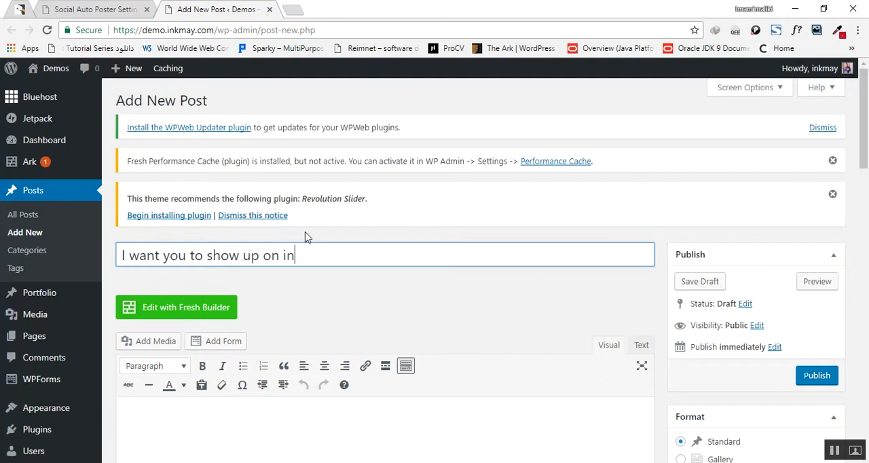
{"action": "type", "text": "stagram"}
Step: Correct the last word of the post title to the suggested spelling "Instagram"
{"action": "right_click", "coordinate": [313, 254]}
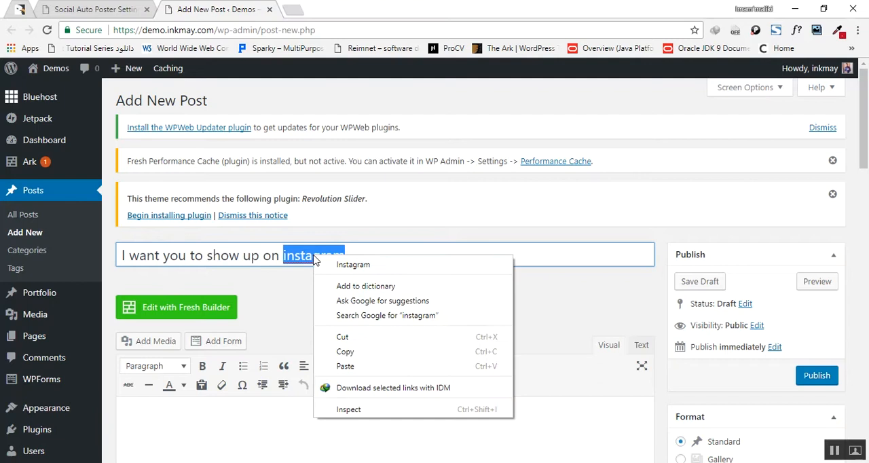
{"action": "left_click", "coordinate": [359, 265]}
{"action": "left_click", "coordinate": [376, 285]}
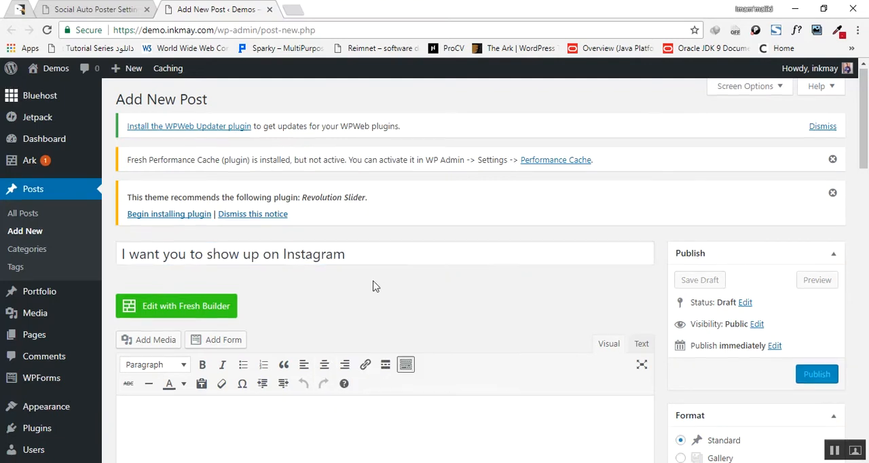
Step: Search the web for "dummy text" in a new browser tab
{"action": "scroll", "coordinate": [321, 310], "scroll_direction": "down", "scroll_amount": 4}
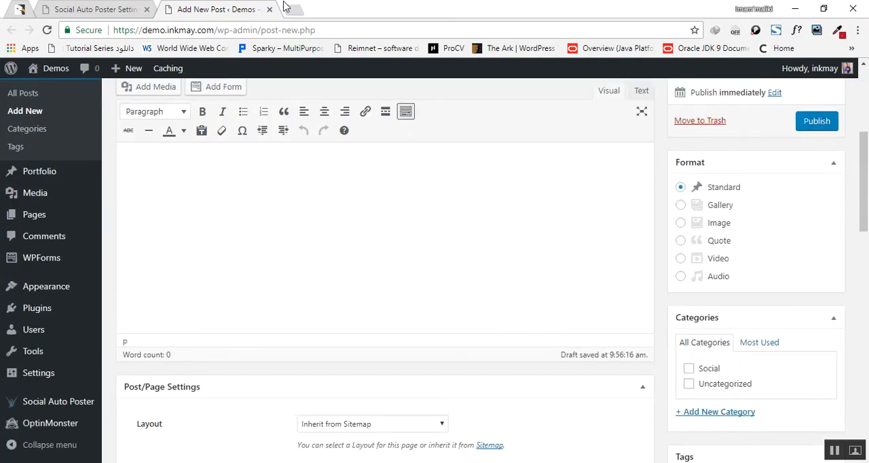
{"action": "left_click", "coordinate": [292, 9]}
{"action": "type", "text": "dummy text"}
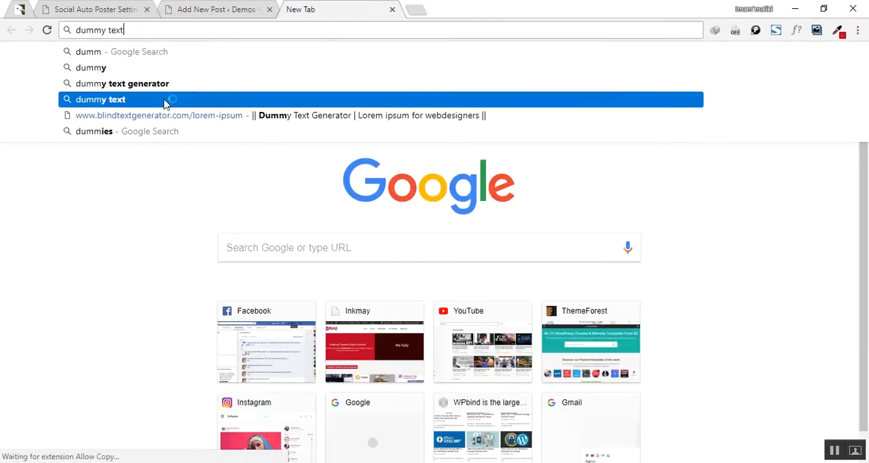
{"action": "left_click", "coordinate": [165, 100]}
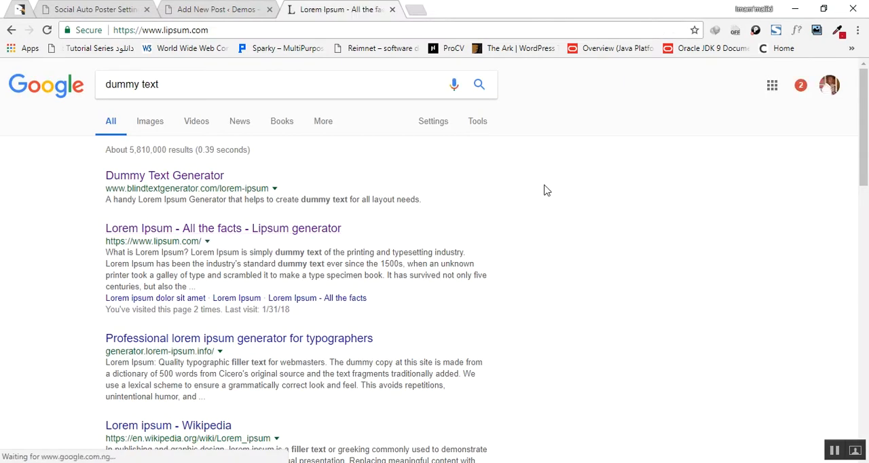
Step: Copy the "Where does it come from?" heading and its first paragraph from lipsum.com into the post body, closing the lipsum.com tab
{"action": "scroll", "coordinate": [262, 224], "scroll_direction": "down", "scroll_amount": 2}
{"action": "left_click_drag", "start_coordinate": [143, 272], "coordinate": [237, 334]}
{"action": "left_click_drag", "start_coordinate": [293, 358], "coordinate": [394, 438]}
{"action": "key", "text": "ctrl+c"}
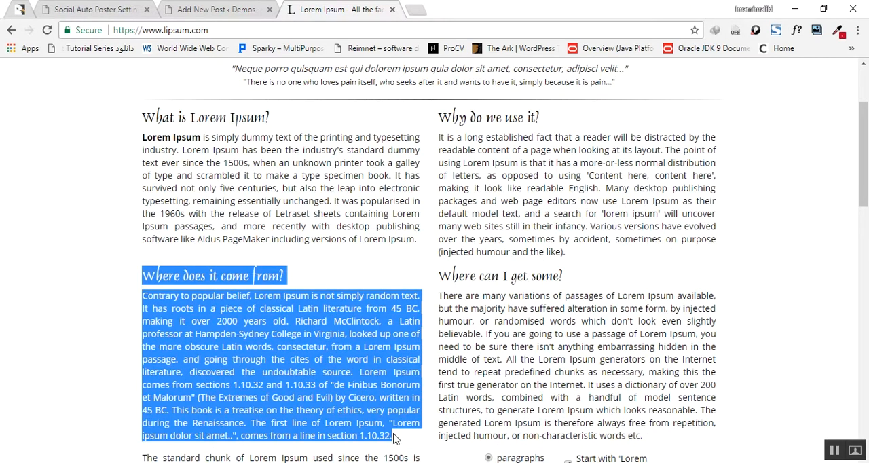
{"action": "left_click", "coordinate": [391, 10]}
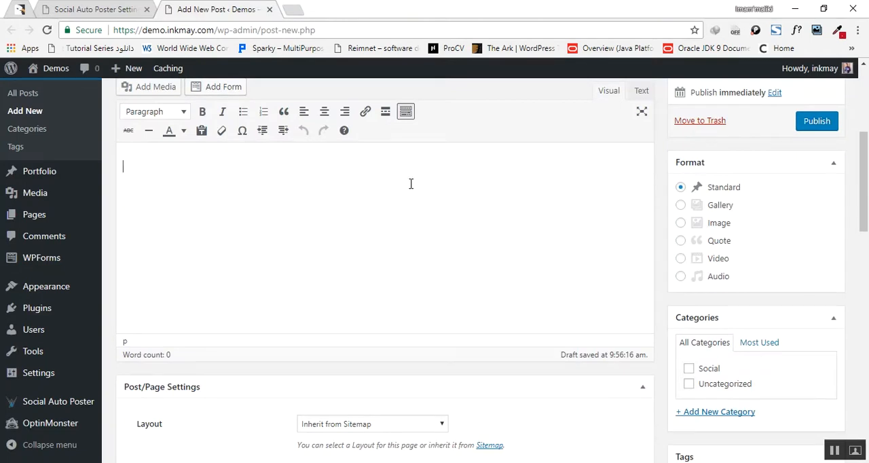
{"action": "key", "text": "ctrl+v"}
Step: Copy the list code,money,nature,fashion,webdesign,google,fun,passion,family from Notepad and add it as the post's tags
{"action": "scroll", "coordinate": [416, 184], "scroll_direction": "down", "scroll_amount": 5}
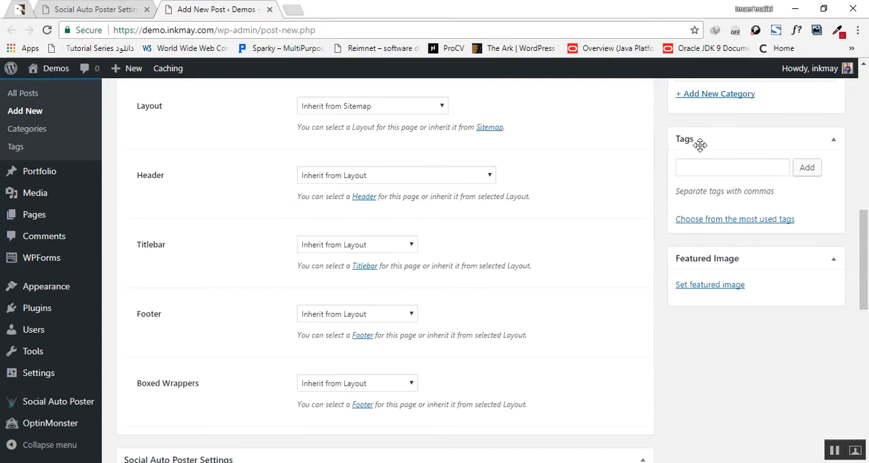
{"action": "left_click", "coordinate": [722, 171]}
{"action": "key", "text": "alt+Tab"}
{"action": "left_click_drag", "start_coordinate": [513, 268], "coordinate": [120, 244]}
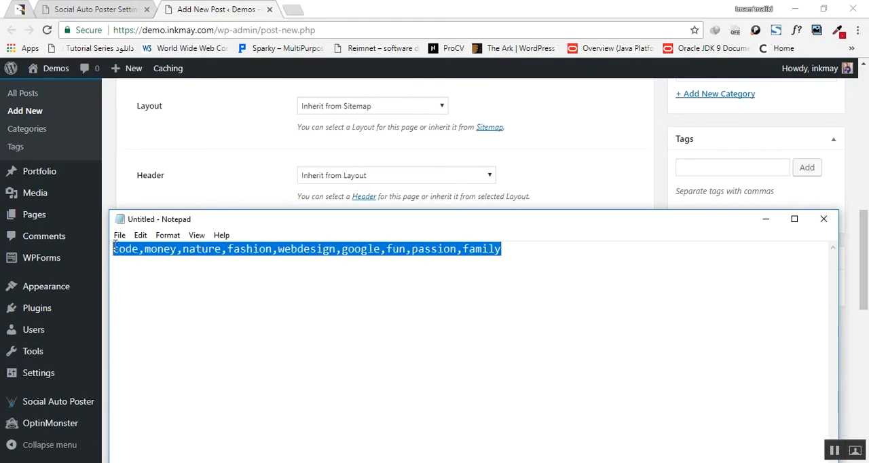
{"action": "right_click", "coordinate": [191, 257]}
{"action": "left_click", "coordinate": [251, 296]}
{"action": "left_click", "coordinate": [689, 170]}
{"action": "right_click", "coordinate": [688, 171]}
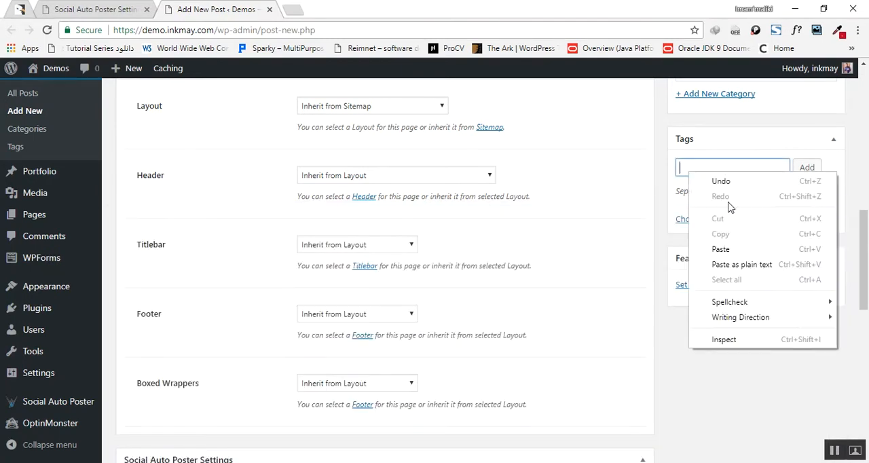
{"action": "left_click", "coordinate": [725, 249]}
{"action": "left_click", "coordinate": [805, 169]}
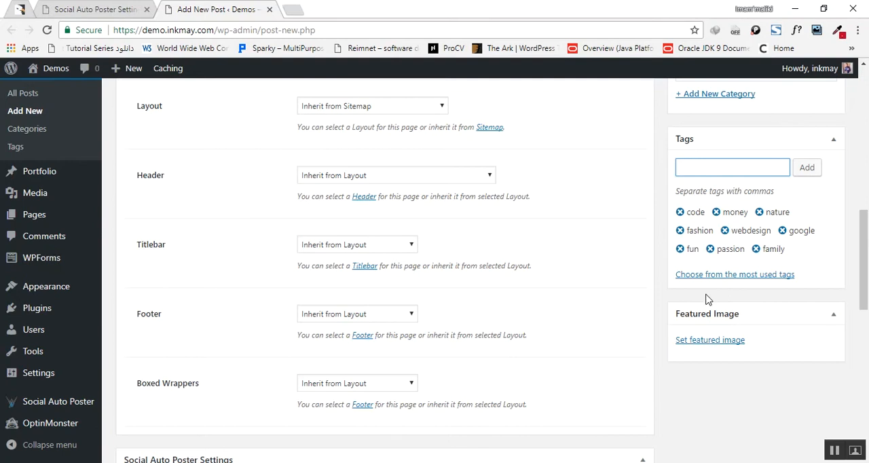
Step: Enable Publish Post On Instagram in the Instagram section of the post's Social Auto Poster Settings
{"action": "scroll", "coordinate": [526, 275], "scroll_direction": "down", "scroll_amount": 3}
{"action": "scroll", "coordinate": [533, 274], "scroll_direction": "down", "scroll_amount": 3}
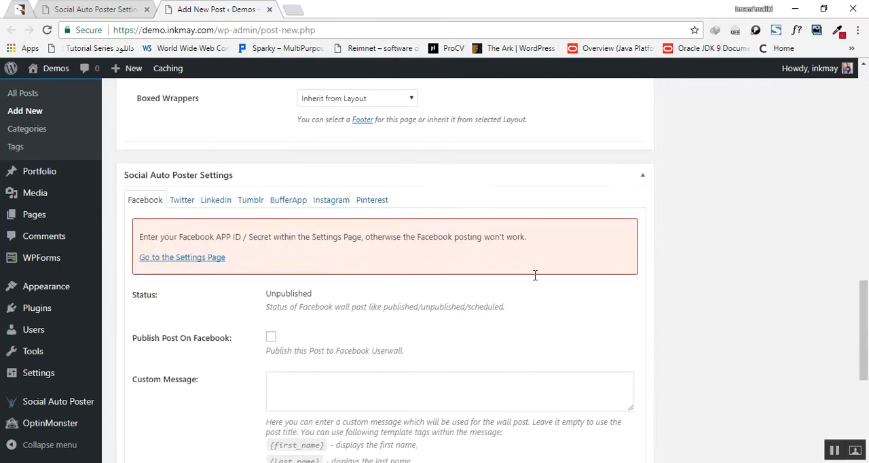
{"action": "scroll", "coordinate": [346, 251], "scroll_direction": "up", "scroll_amount": 1}
{"action": "scroll", "coordinate": [323, 235], "scroll_direction": "up", "scroll_amount": 2}
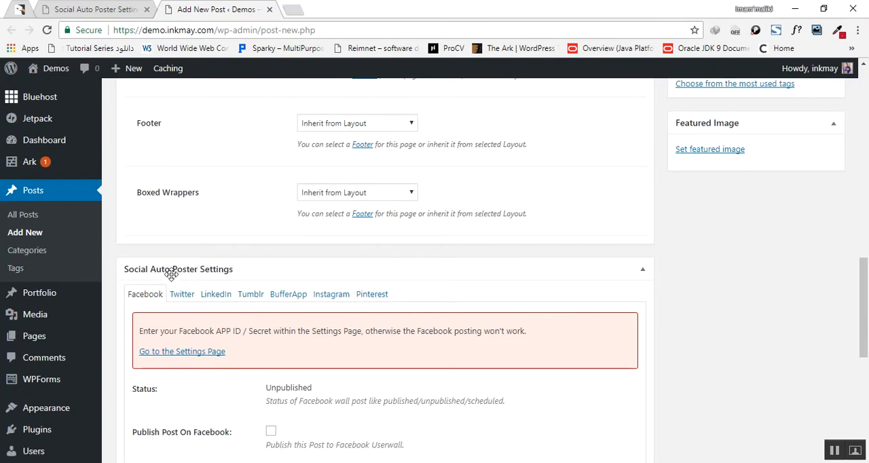
{"action": "left_click", "coordinate": [339, 302]}
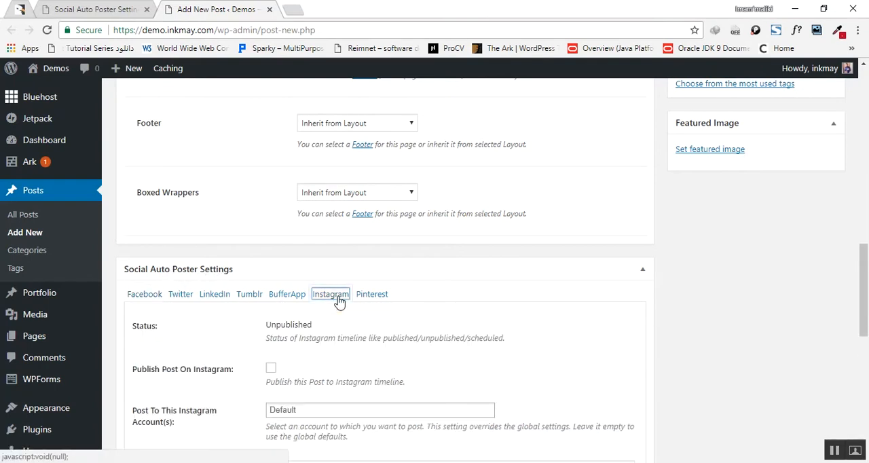
{"action": "scroll", "coordinate": [336, 299], "scroll_direction": "down", "scroll_amount": 2}
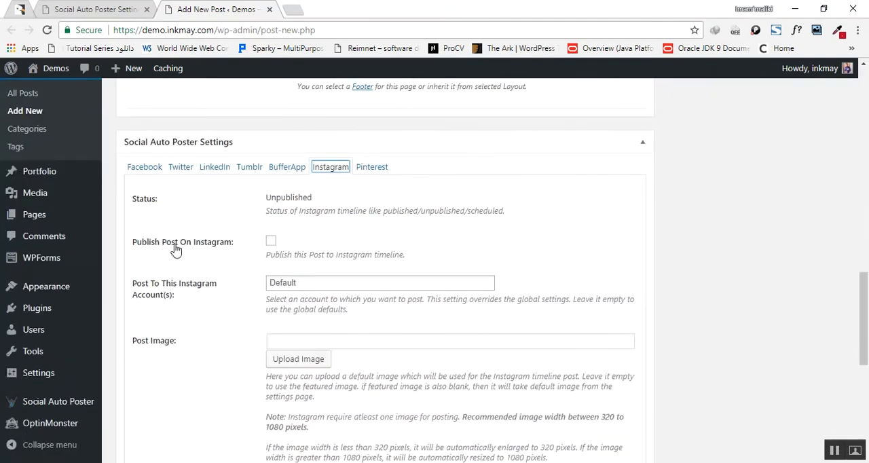
{"action": "left_click", "coordinate": [271, 243]}
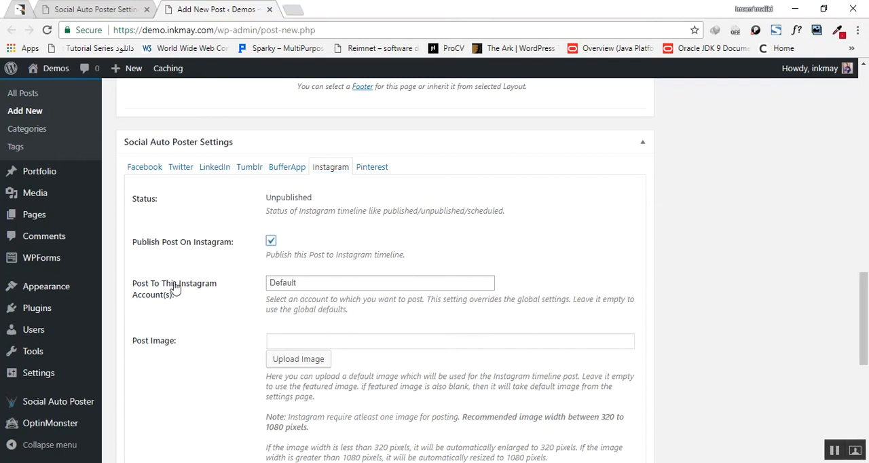
Step: Look over the post's Instagram image options, body text, categories, tags and featured image section
{"action": "scroll", "coordinate": [318, 288], "scroll_direction": "down", "scroll_amount": 2}
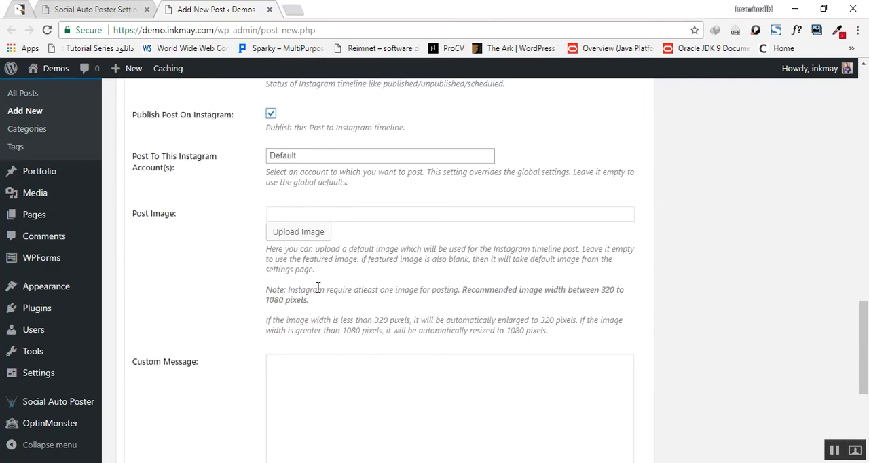
{"action": "scroll", "coordinate": [318, 287], "scroll_direction": "up", "scroll_amount": 10}
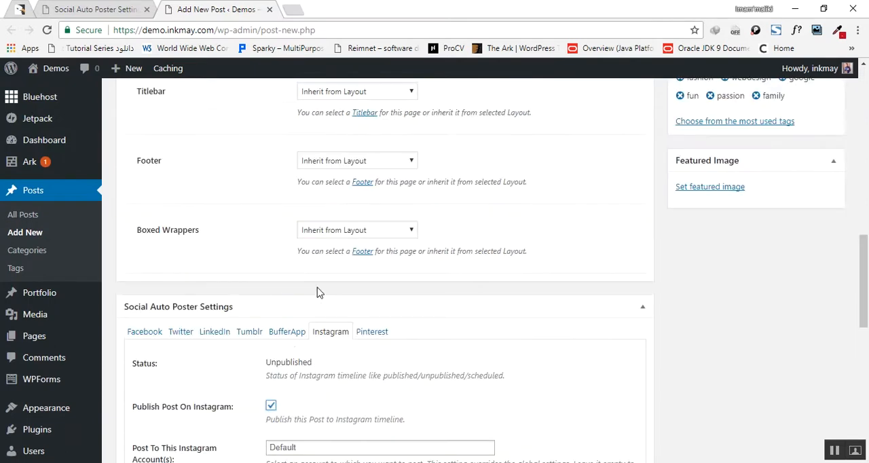
{"action": "scroll", "coordinate": [676, 304], "scroll_direction": "up", "scroll_amount": 4}
{"action": "scroll", "coordinate": [692, 344], "scroll_direction": "down", "scroll_amount": 2}
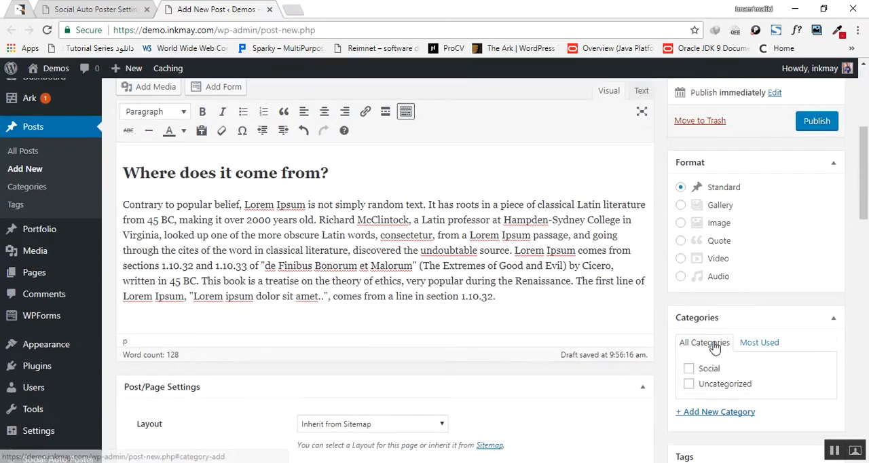
{"action": "scroll", "coordinate": [689, 339], "scroll_direction": "down", "scroll_amount": 8}
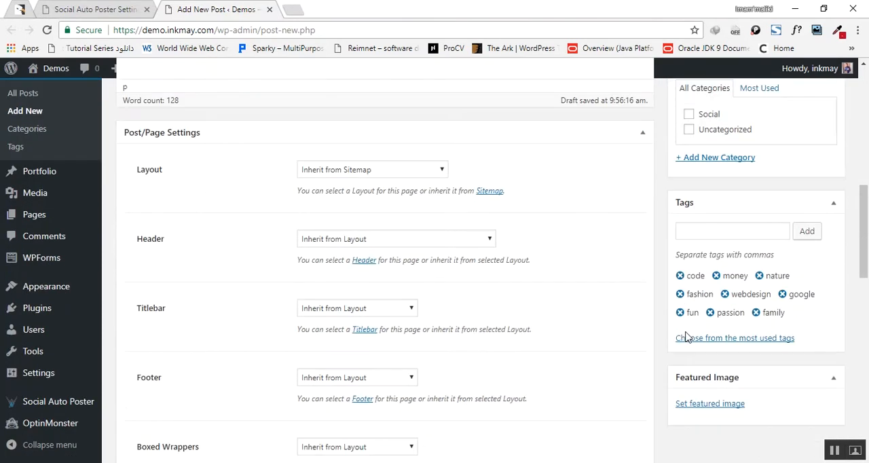
{"action": "scroll", "coordinate": [703, 224], "scroll_direction": "down", "scroll_amount": 1}
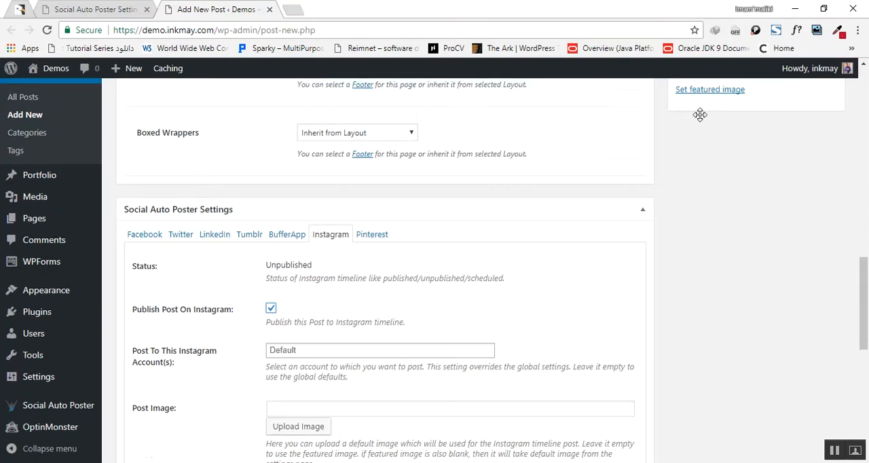
Step: Review the post's Instagram publishing options, image requirements and Custom Message field, plus its tags and Featured Image section
{"action": "scroll", "coordinate": [699, 114], "scroll_direction": "up", "scroll_amount": 1}
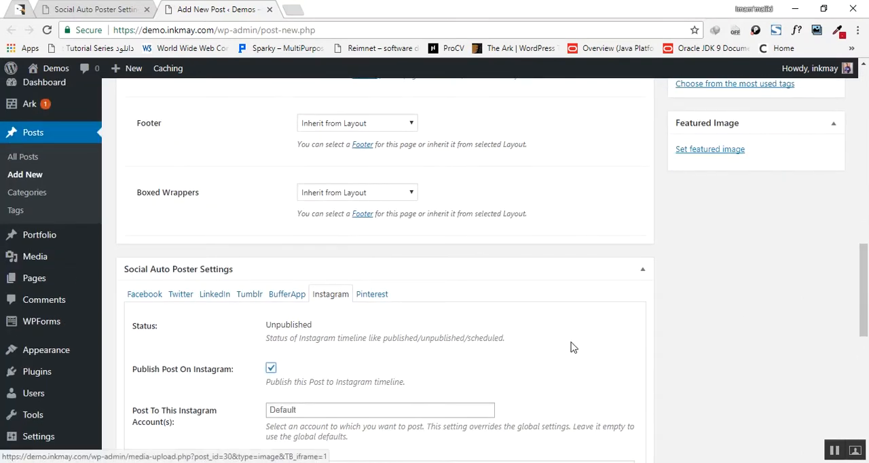
{"action": "scroll", "coordinate": [572, 346], "scroll_direction": "down", "scroll_amount": 5}
{"action": "scroll", "coordinate": [572, 342], "scroll_direction": "down", "scroll_amount": 1}
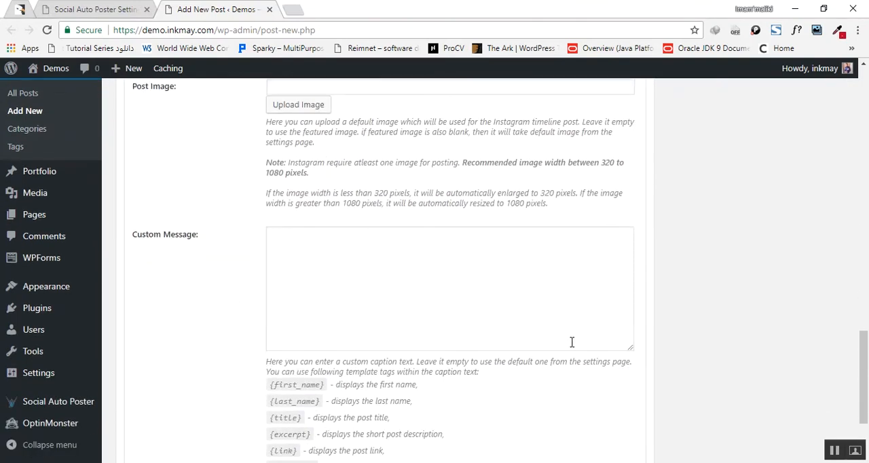
{"action": "scroll", "coordinate": [478, 218], "scroll_direction": "up", "scroll_amount": 1}
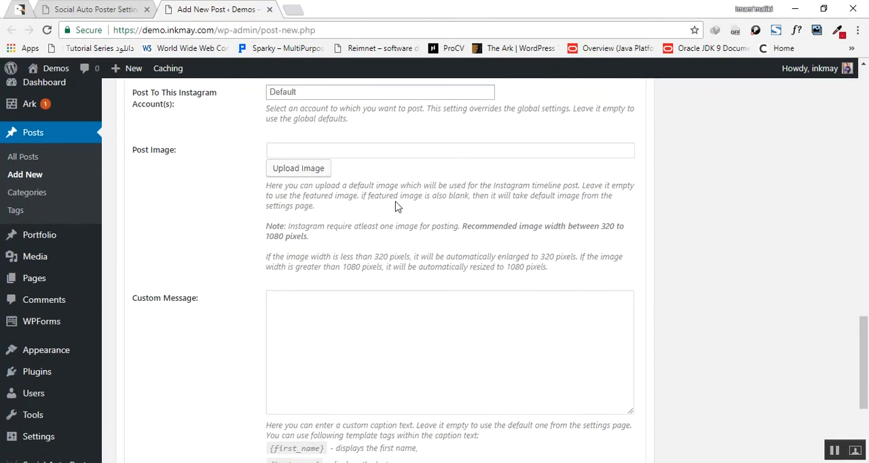
{"action": "scroll", "coordinate": [399, 210], "scroll_direction": "up", "scroll_amount": 2}
{"action": "scroll", "coordinate": [490, 237], "scroll_direction": "up", "scroll_amount": 4}
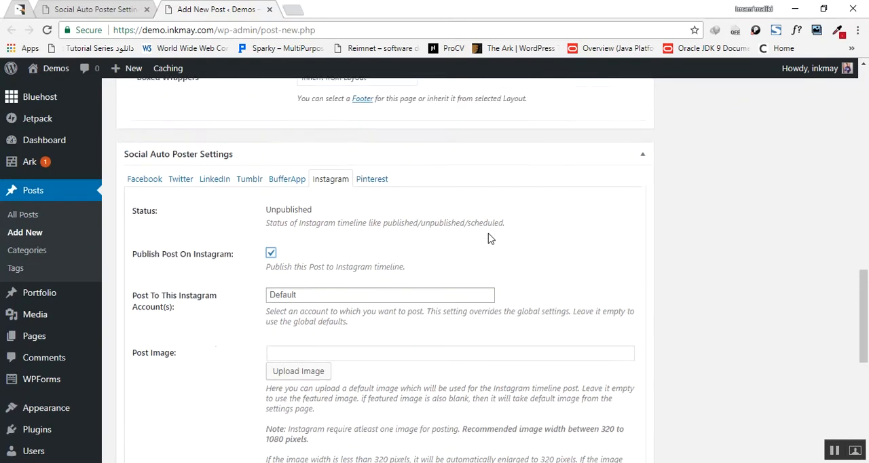
{"action": "scroll", "coordinate": [697, 175], "scroll_direction": "up", "scroll_amount": 1}
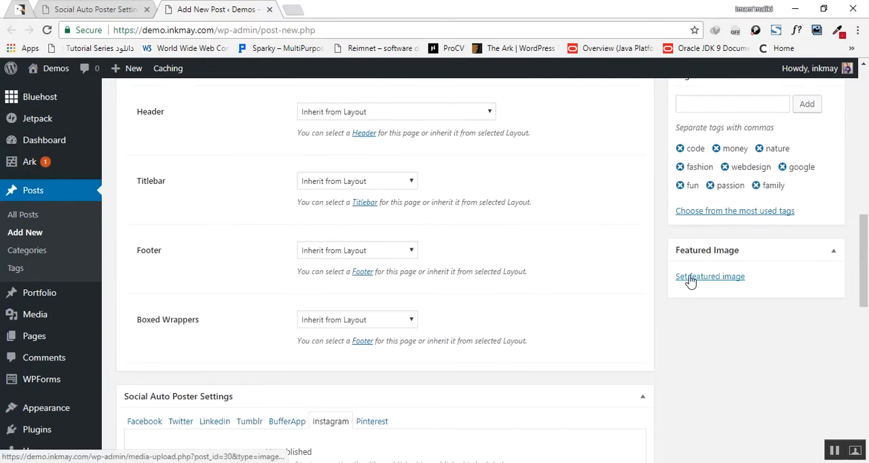
Step: Open pixabay.com in a new browser tab and go to the page of the strawberries photo
{"action": "left_click", "coordinate": [292, 10]}
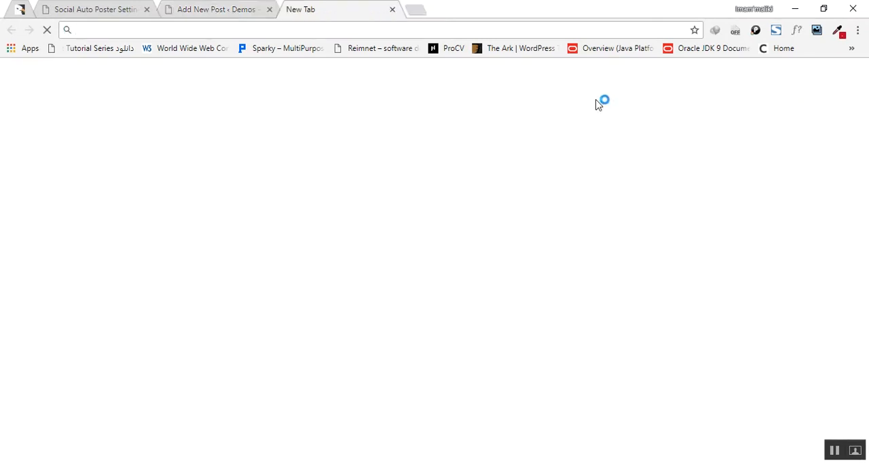
{"action": "type", "text": "pixabay.com"}
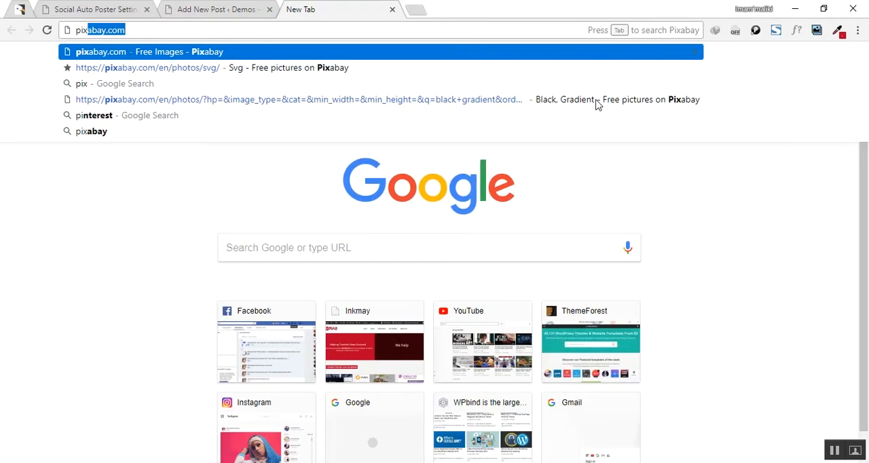
{"action": "key", "text": "Return"}
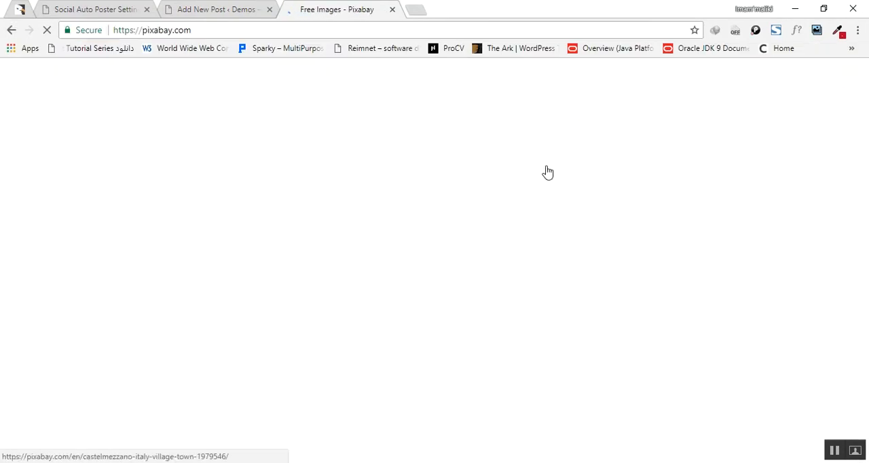
{"action": "scroll", "coordinate": [547, 173], "scroll_direction": "down", "scroll_amount": 2}
{"action": "scroll", "coordinate": [547, 172], "scroll_direction": "down", "scroll_amount": 4}
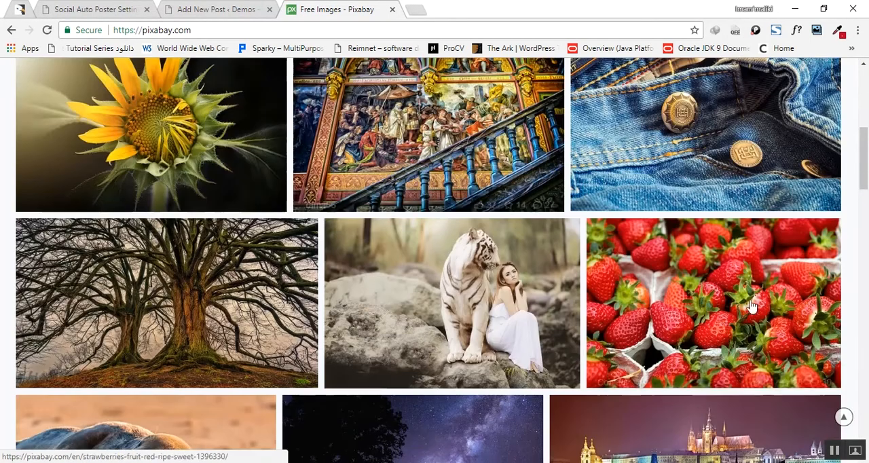
{"action": "left_click", "coordinate": [723, 301]}
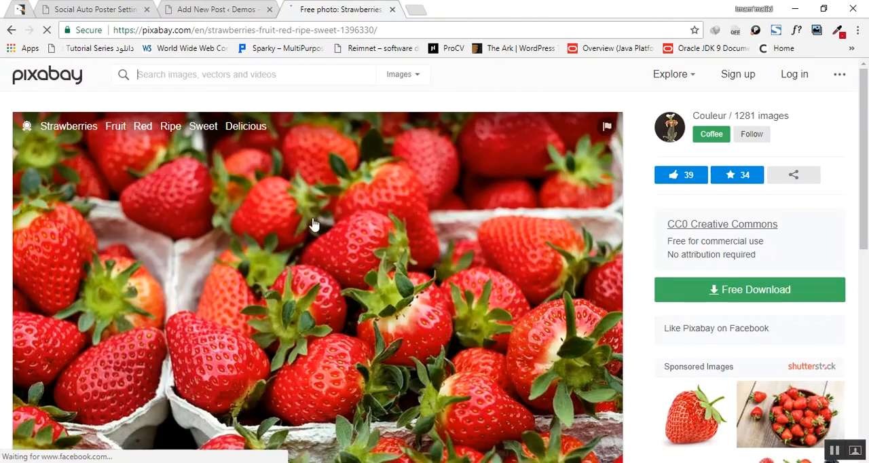
Step: Save the photo as the JPEG strawberries-1396330_960_720 in the Downloads inkmay folder and close the Pixabay tab
{"action": "right_click", "coordinate": [309, 217]}
{"action": "left_click", "coordinate": [383, 245]}
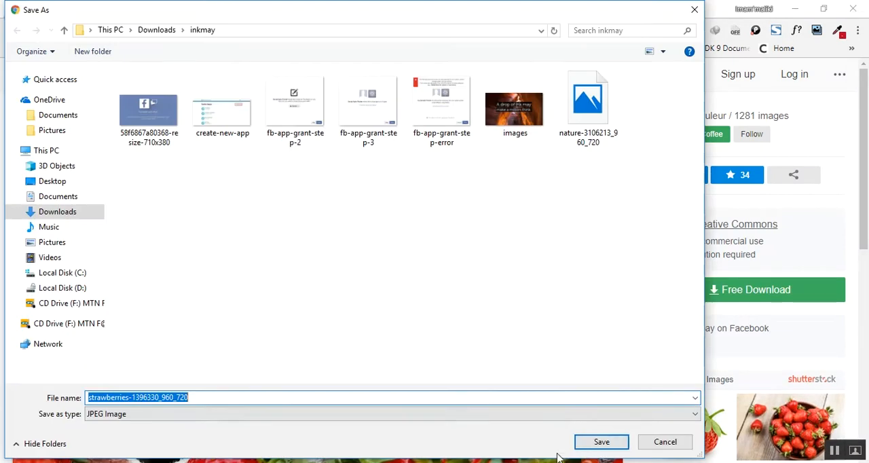
{"action": "left_click", "coordinate": [597, 443]}
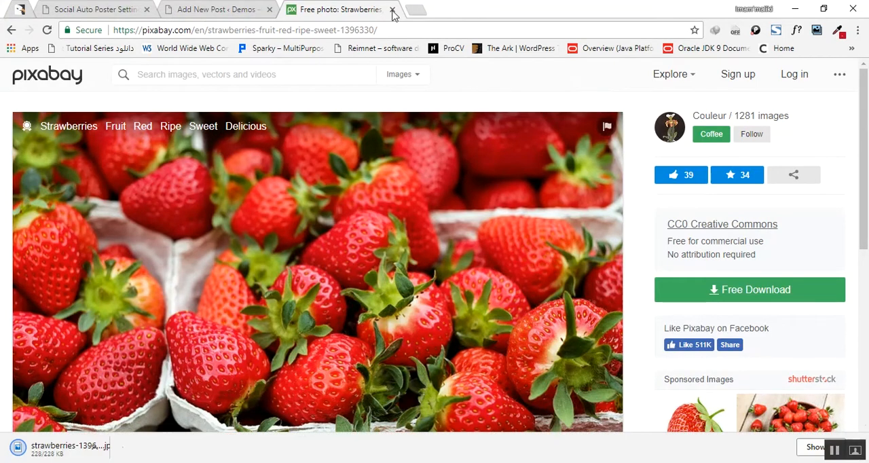
{"action": "key", "text": "ctrl+w"}
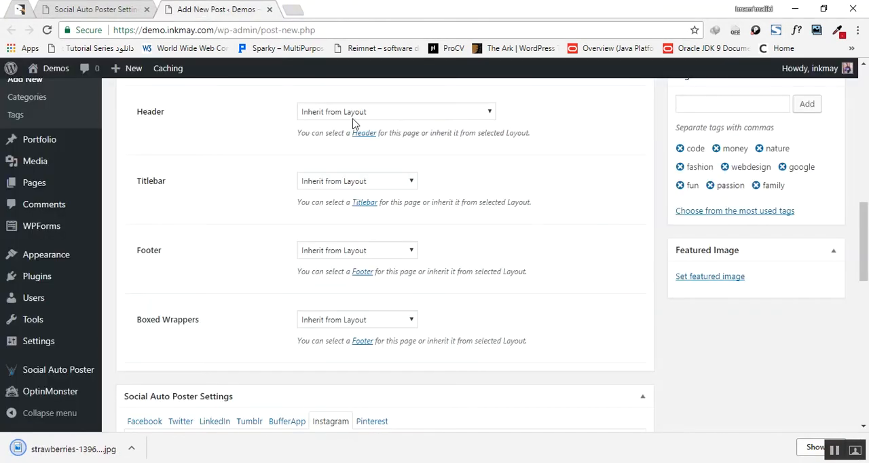
Step: Upload the downloaded strawberries image to the media library and set it as the post's featured image
{"action": "left_click", "coordinate": [703, 280]}
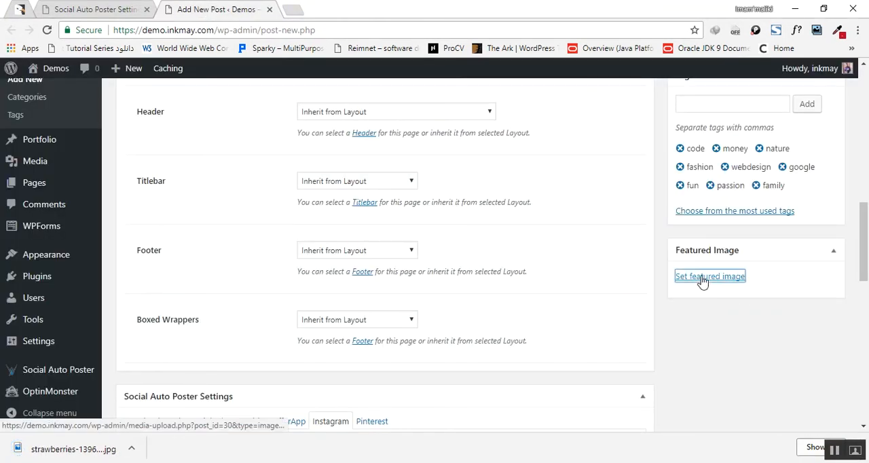
{"action": "left_click_drag", "start_coordinate": [68, 451], "coordinate": [553, 272]}
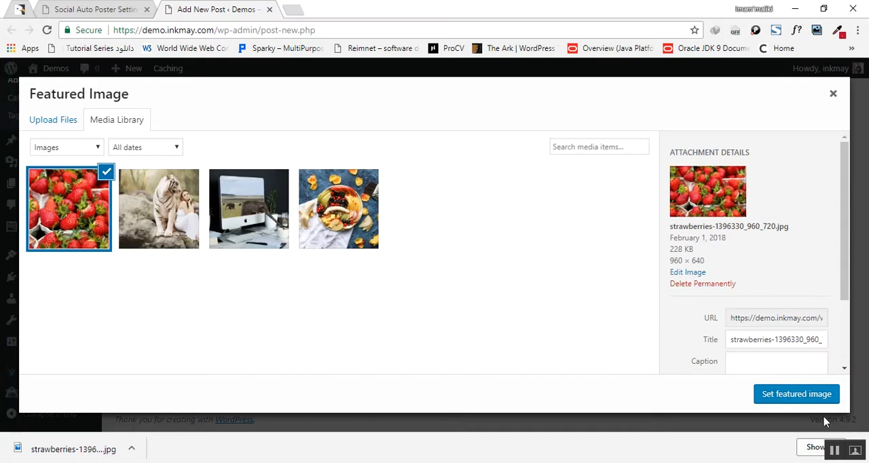
{"action": "left_click", "coordinate": [796, 395]}
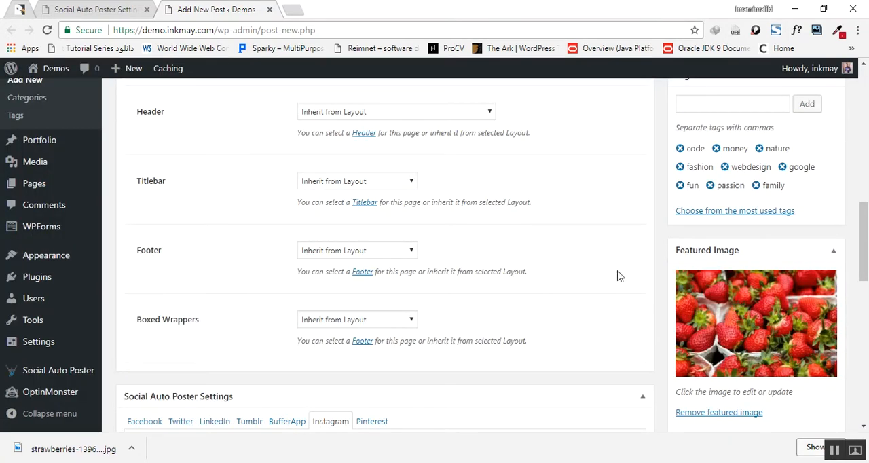
Step: Assign the Social category to the post and publish it
{"action": "scroll", "coordinate": [536, 273], "scroll_direction": "up", "scroll_amount": 3}
{"action": "scroll", "coordinate": [535, 270], "scroll_direction": "up", "scroll_amount": 2}
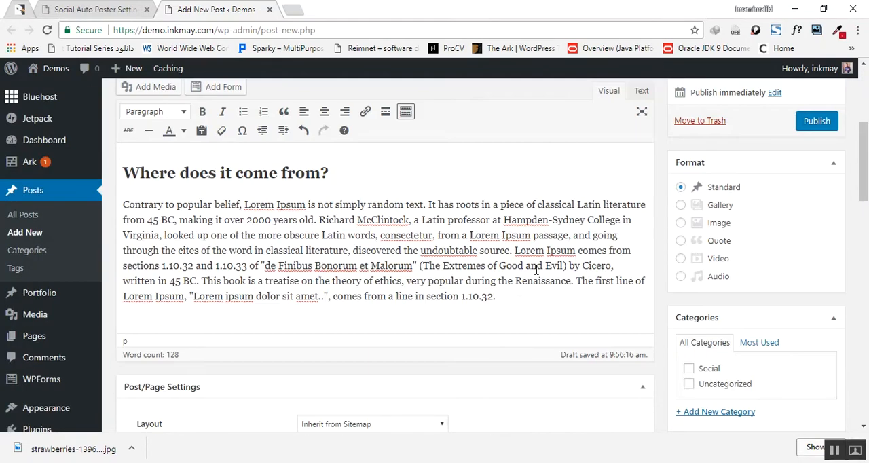
{"action": "left_click", "coordinate": [689, 368]}
{"action": "scroll", "coordinate": [611, 361], "scroll_direction": "up", "scroll_amount": 1}
{"action": "scroll", "coordinate": [611, 361], "scroll_direction": "up", "scroll_amount": 4}
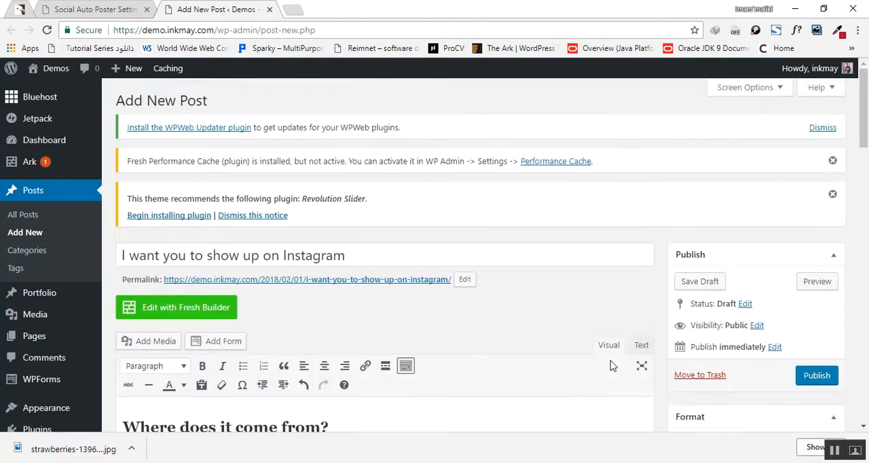
{"action": "left_click", "coordinate": [815, 378]}
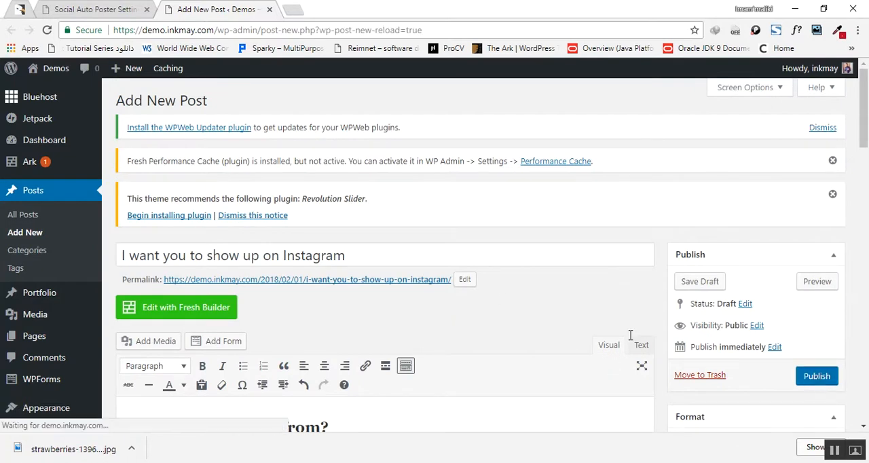
Step: Check the published post's Instagram status in its Social Auto Poster Settings
{"action": "scroll", "coordinate": [474, 292], "scroll_direction": "down", "scroll_amount": 2}
{"action": "scroll", "coordinate": [473, 292], "scroll_direction": "down", "scroll_amount": 2}
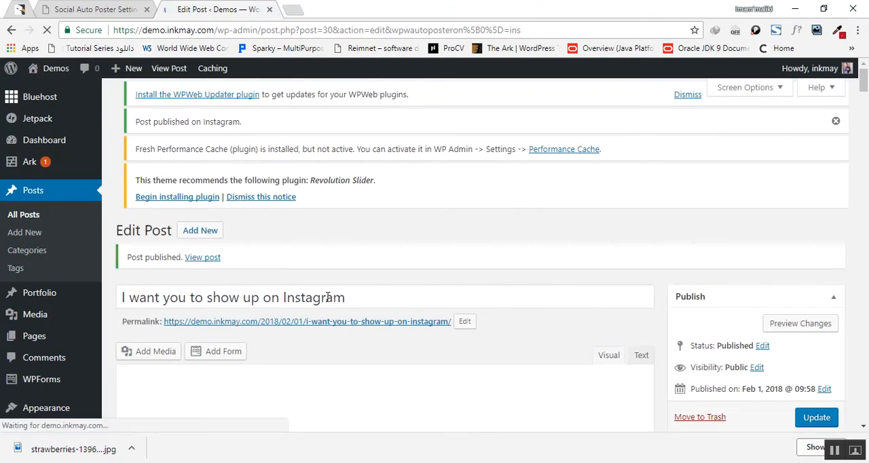
{"action": "scroll", "coordinate": [360, 249], "scroll_direction": "down", "scroll_amount": 9}
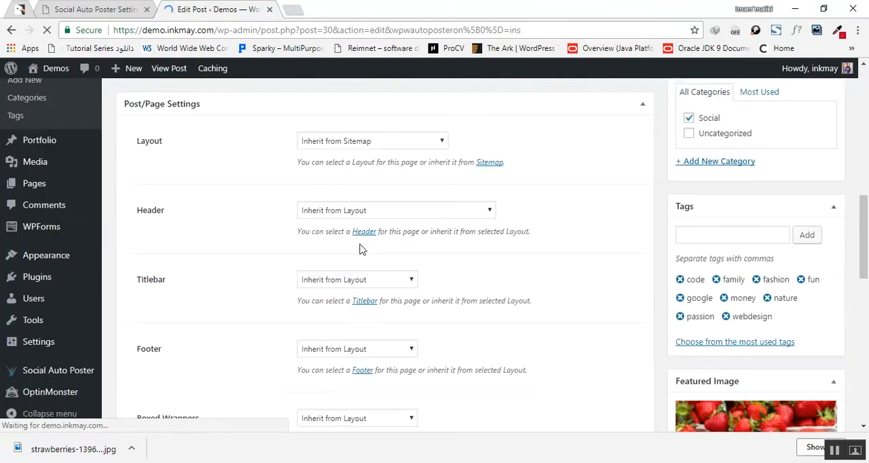
{"action": "scroll", "coordinate": [359, 249], "scroll_direction": "down", "scroll_amount": 1}
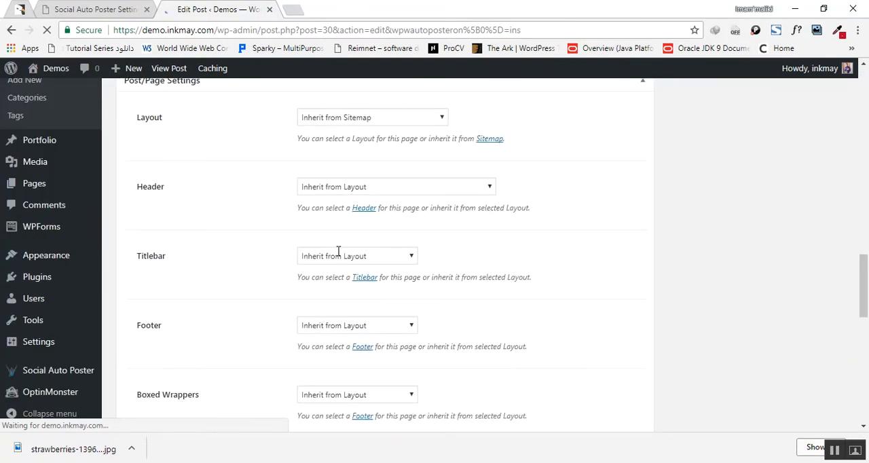
{"action": "scroll", "coordinate": [339, 256], "scroll_direction": "down", "scroll_amount": 10}
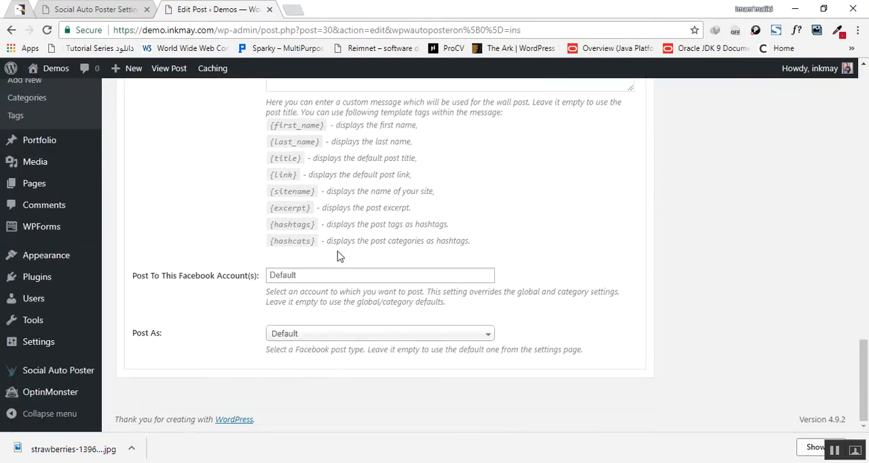
{"action": "scroll", "coordinate": [338, 252], "scroll_direction": "up", "scroll_amount": 5}
{"action": "scroll", "coordinate": [201, 168], "scroll_direction": "up", "scroll_amount": 1}
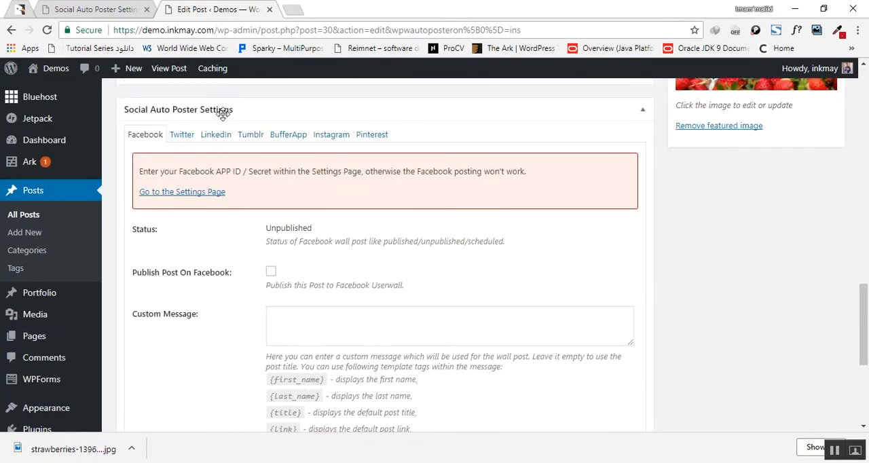
{"action": "left_click", "coordinate": [319, 135]}
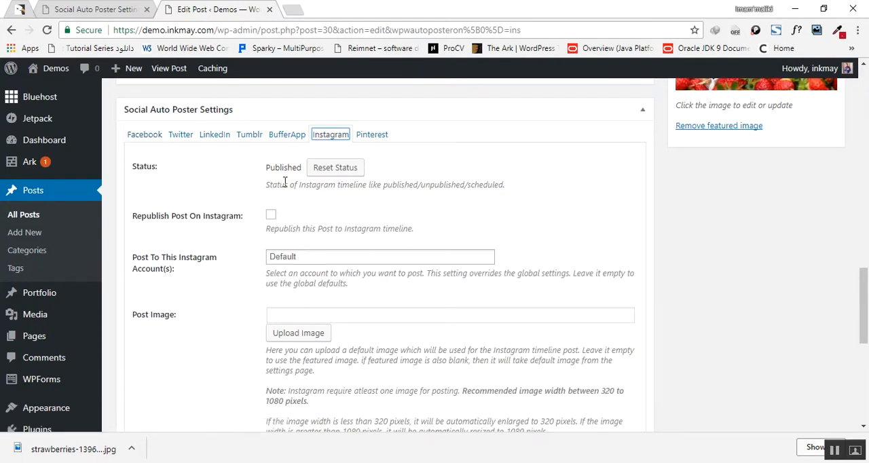
{"action": "scroll", "coordinate": [380, 237], "scroll_direction": "up", "scroll_amount": 1}
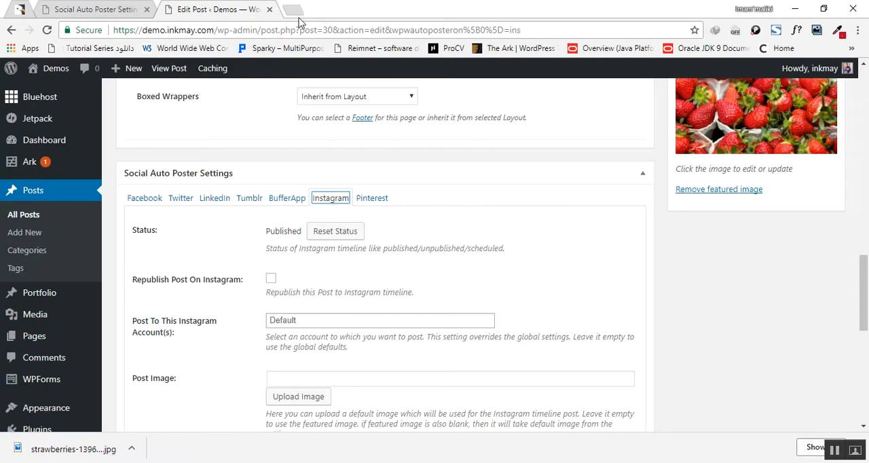
Step: Open instagram.com in a new browser tab and view the strawberries post in the feed
{"action": "key", "text": "ctrl+t"}
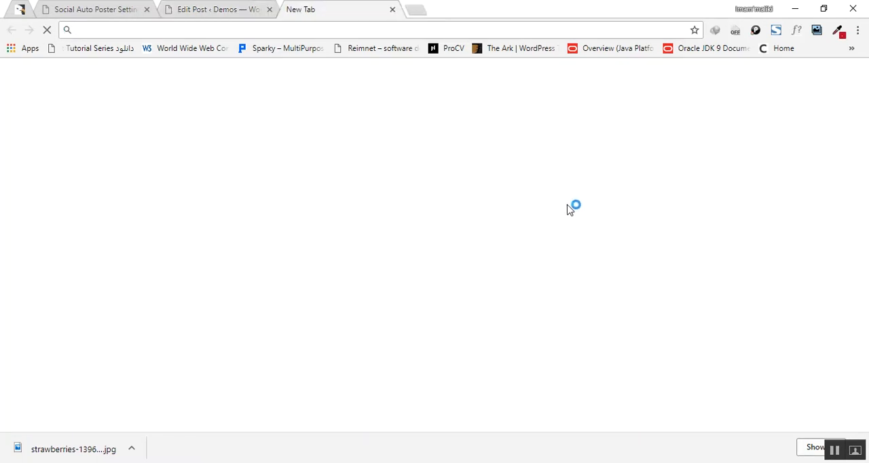
{"action": "type", "text": "ins"}
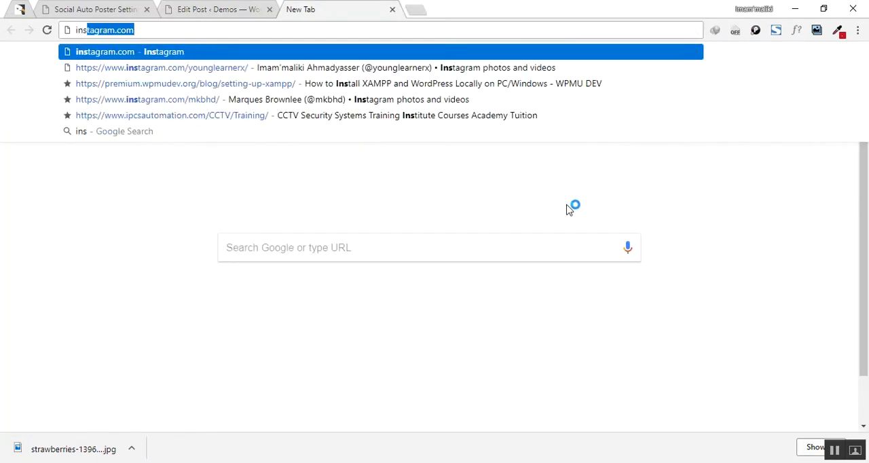
{"action": "key", "text": "Return"}
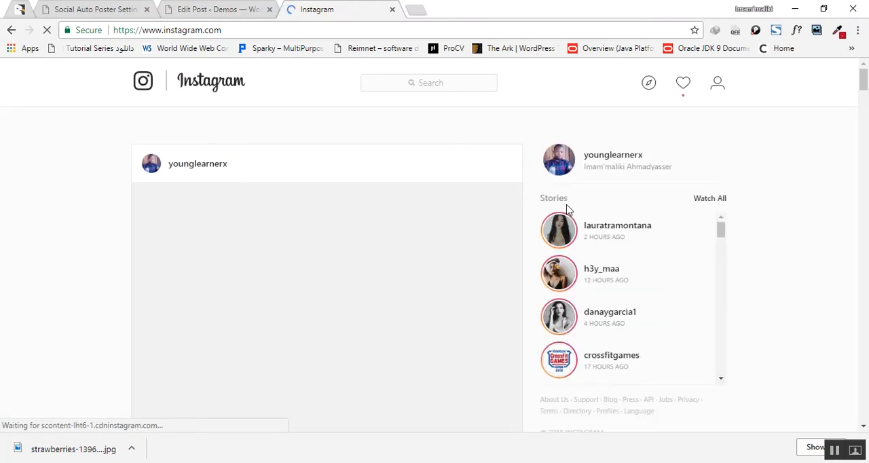
{"action": "scroll", "coordinate": [412, 228], "scroll_direction": "down", "scroll_amount": 4}
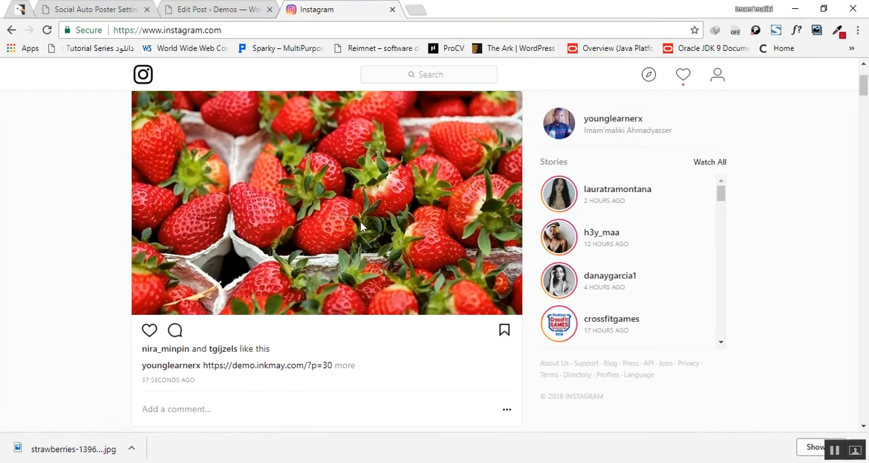
Step: Compare the plugin's Instagram Custom Message template with the Instagram post's caption, highlighting the link in the caption
{"action": "left_click", "coordinate": [80, 9]}
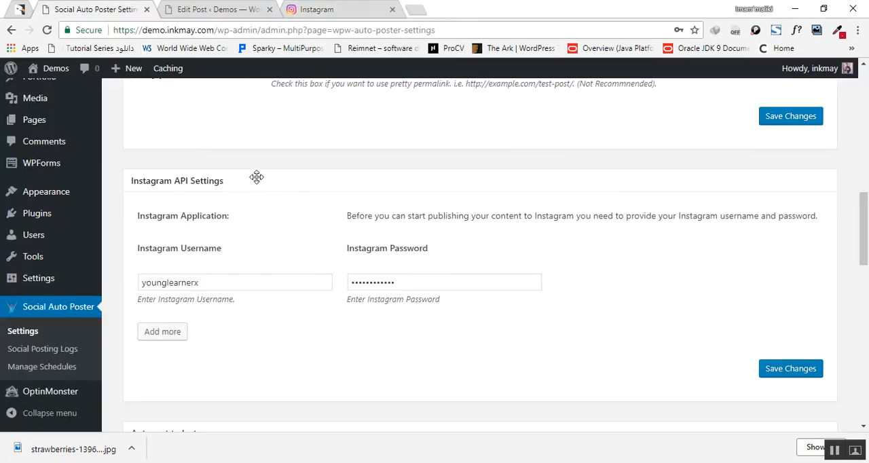
{"action": "scroll", "coordinate": [306, 216], "scroll_direction": "down", "scroll_amount": 4}
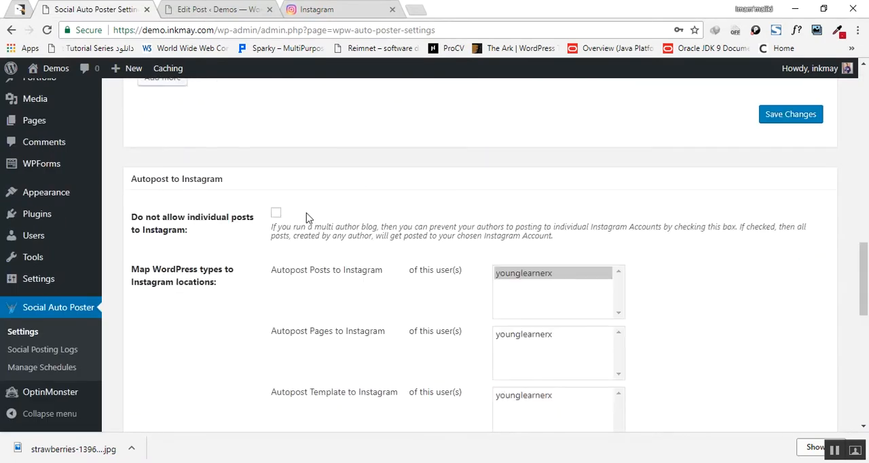
{"action": "scroll", "coordinate": [305, 216], "scroll_direction": "down", "scroll_amount": 7}
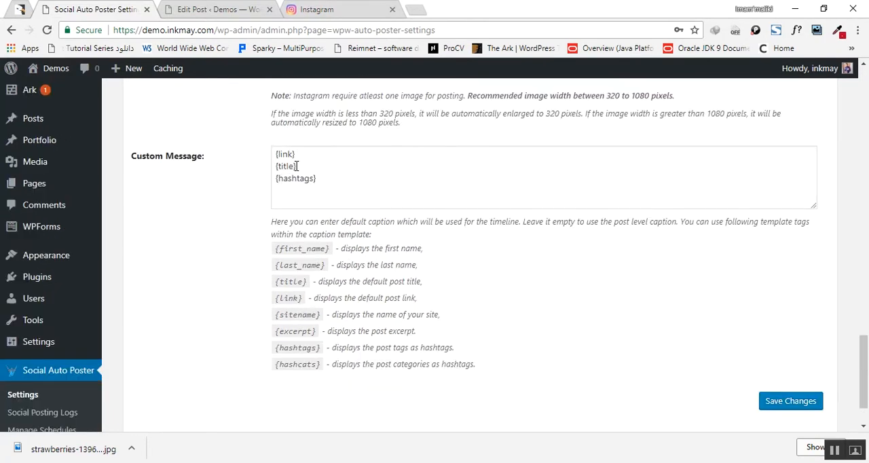
{"action": "left_click", "coordinate": [305, 9]}
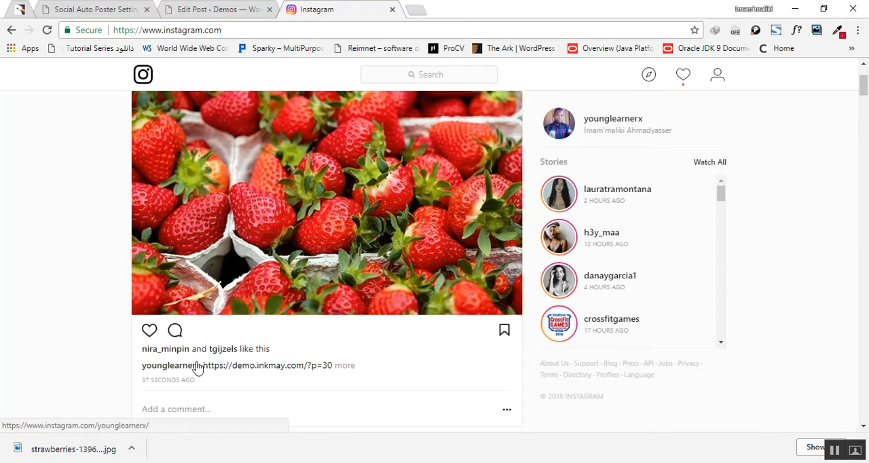
{"action": "left_click_drag", "start_coordinate": [202, 367], "coordinate": [298, 369]}
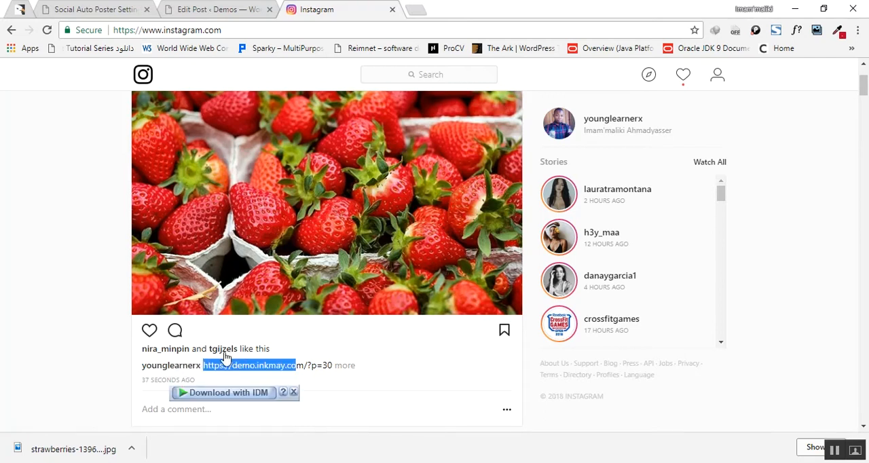
Step: Expand the strawberries post's full caption to review its message and hashtags, and check the account's recent activity notifications
{"action": "left_click", "coordinate": [340, 366]}
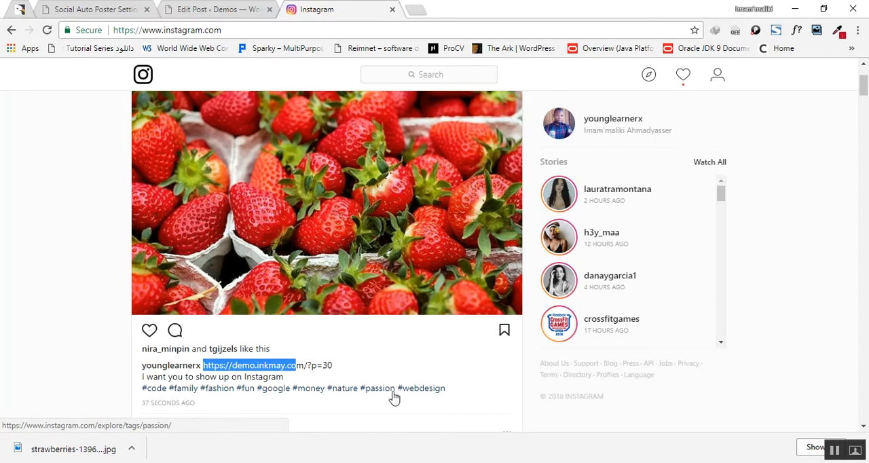
{"action": "left_click", "coordinate": [685, 75]}
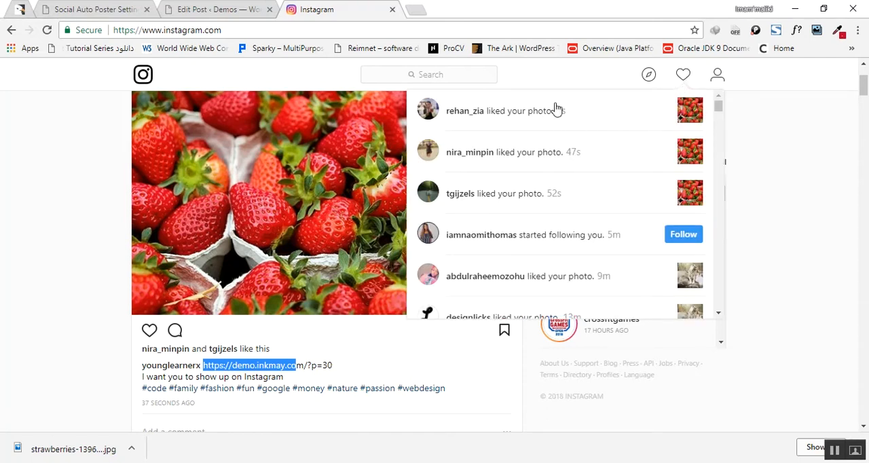
{"action": "left_click", "coordinate": [685, 77]}
{"action": "scroll", "coordinate": [339, 136], "scroll_direction": "up", "scroll_amount": 2}
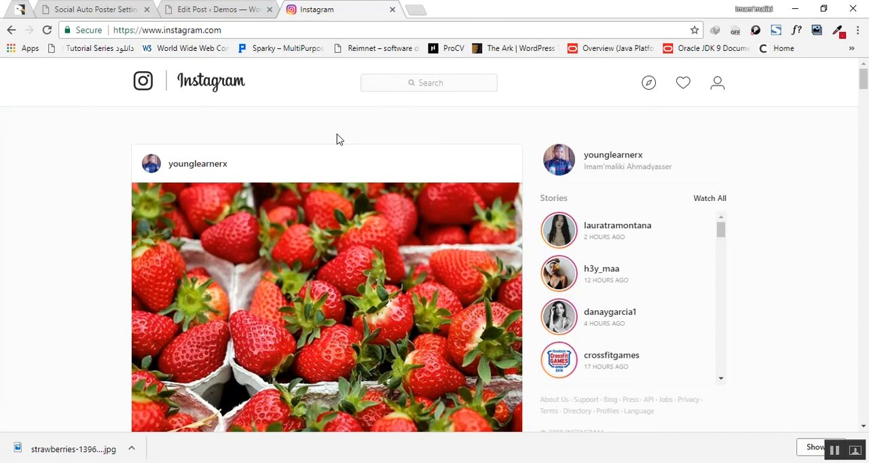
{"action": "scroll", "coordinate": [339, 139], "scroll_direction": "down", "scroll_amount": 1}
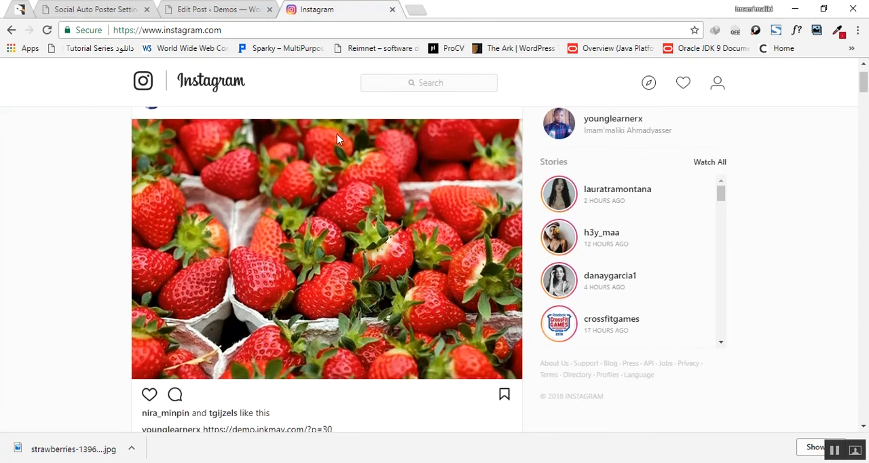
{"action": "scroll", "coordinate": [336, 134], "scroll_direction": "down", "scroll_amount": 1}
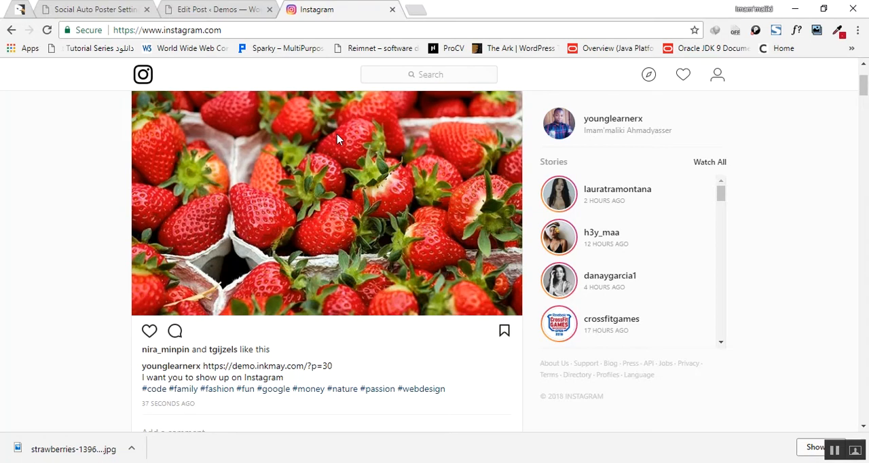
{"action": "scroll", "coordinate": [338, 139], "scroll_direction": "down", "scroll_amount": 2}
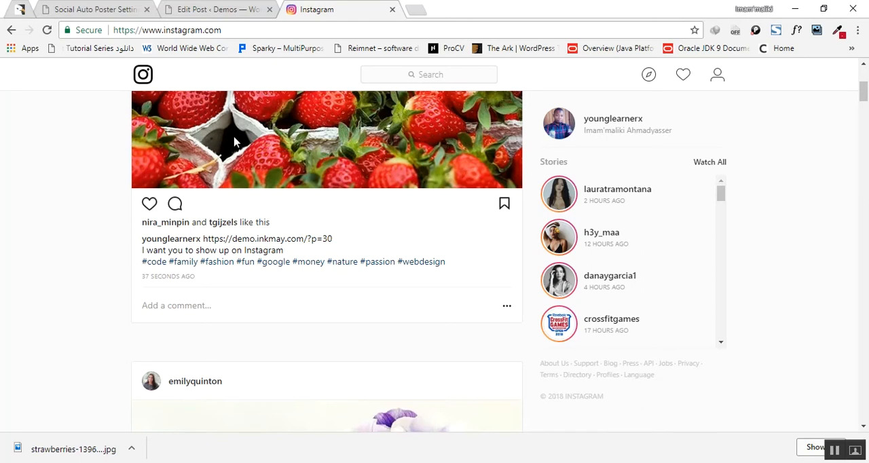
Step: Return to the Social Auto Poster Settings page and bring up its row of social network settings
{"action": "left_click", "coordinate": [113, 8]}
{"action": "scroll", "coordinate": [333, 244], "scroll_direction": "up", "scroll_amount": 15}
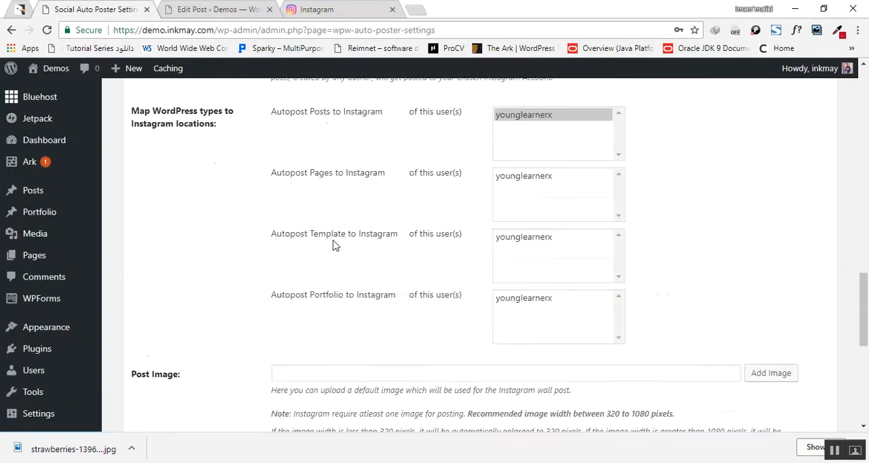
{"action": "scroll", "coordinate": [333, 244], "scroll_direction": "up", "scroll_amount": 3}
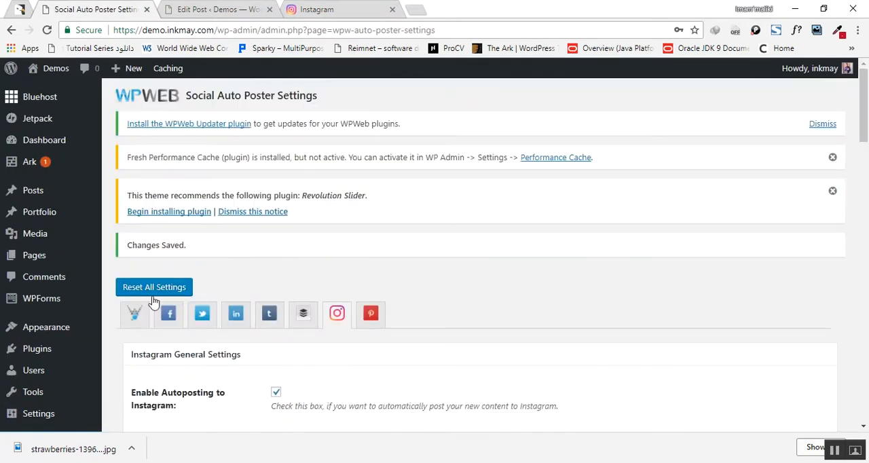